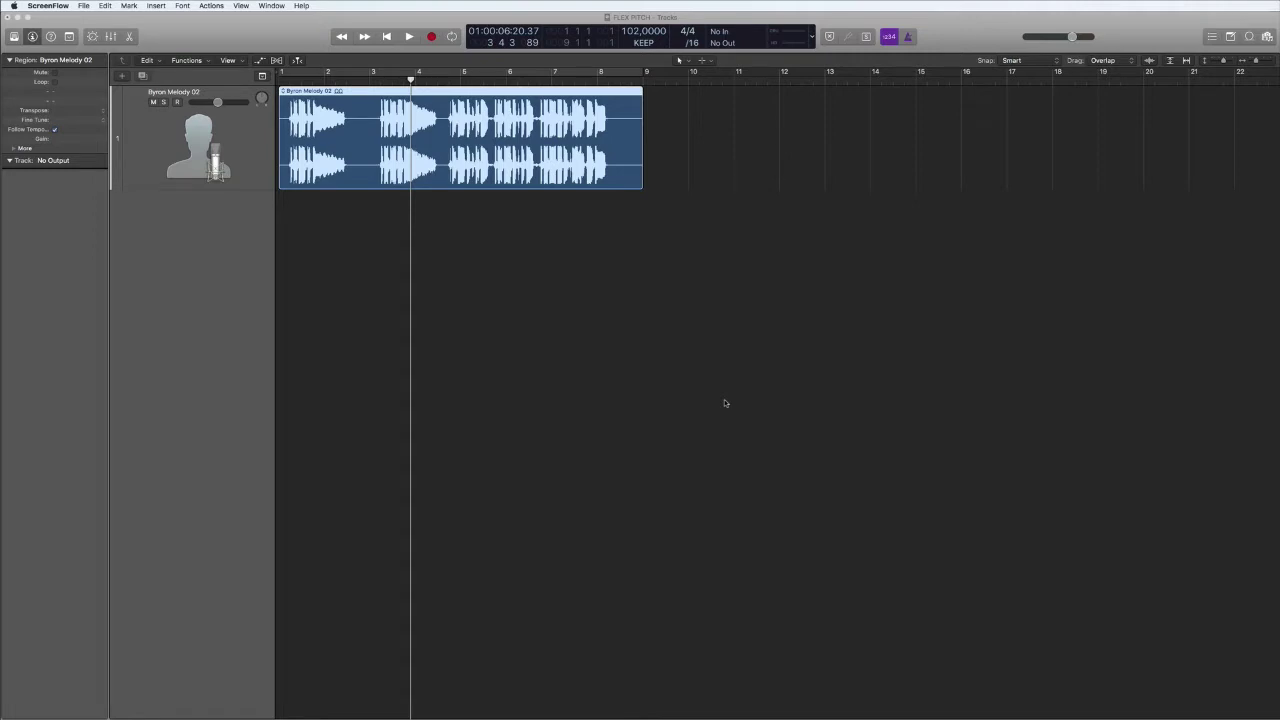
# Play back the melody region, replay it from bar 1, and stop playback.
pyautogui.click(373, 90)
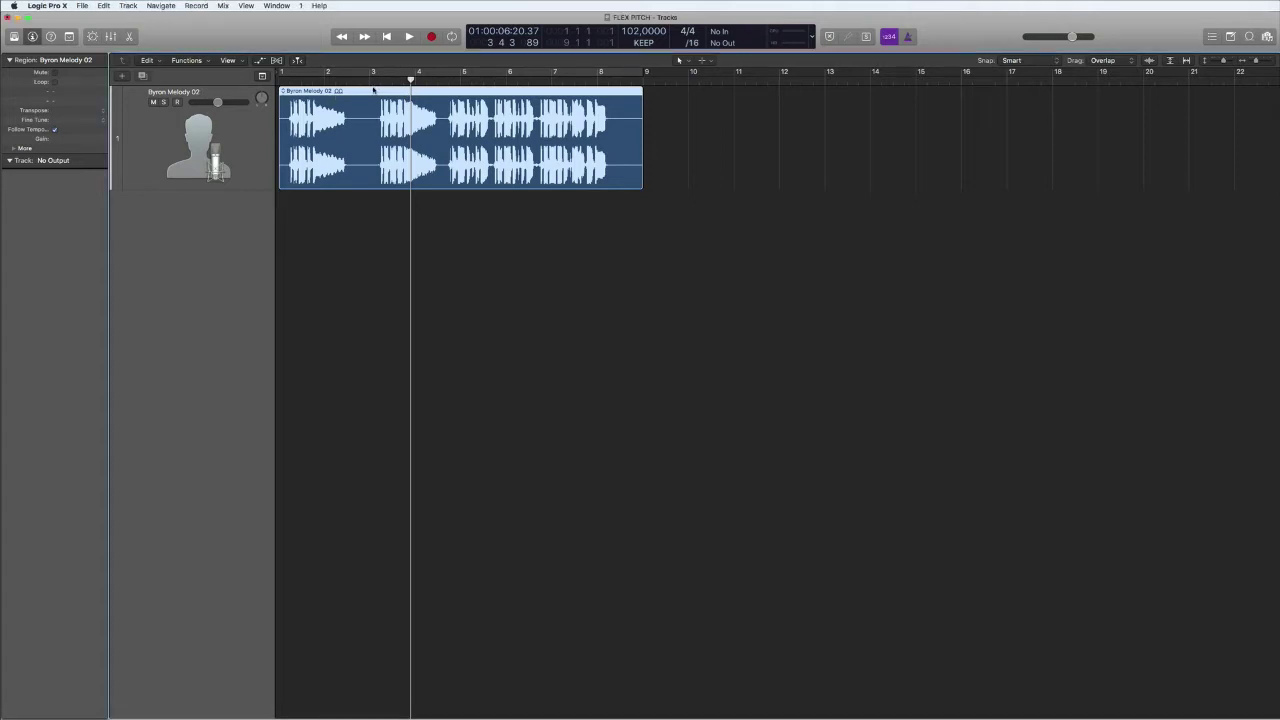
pyautogui.press('space')
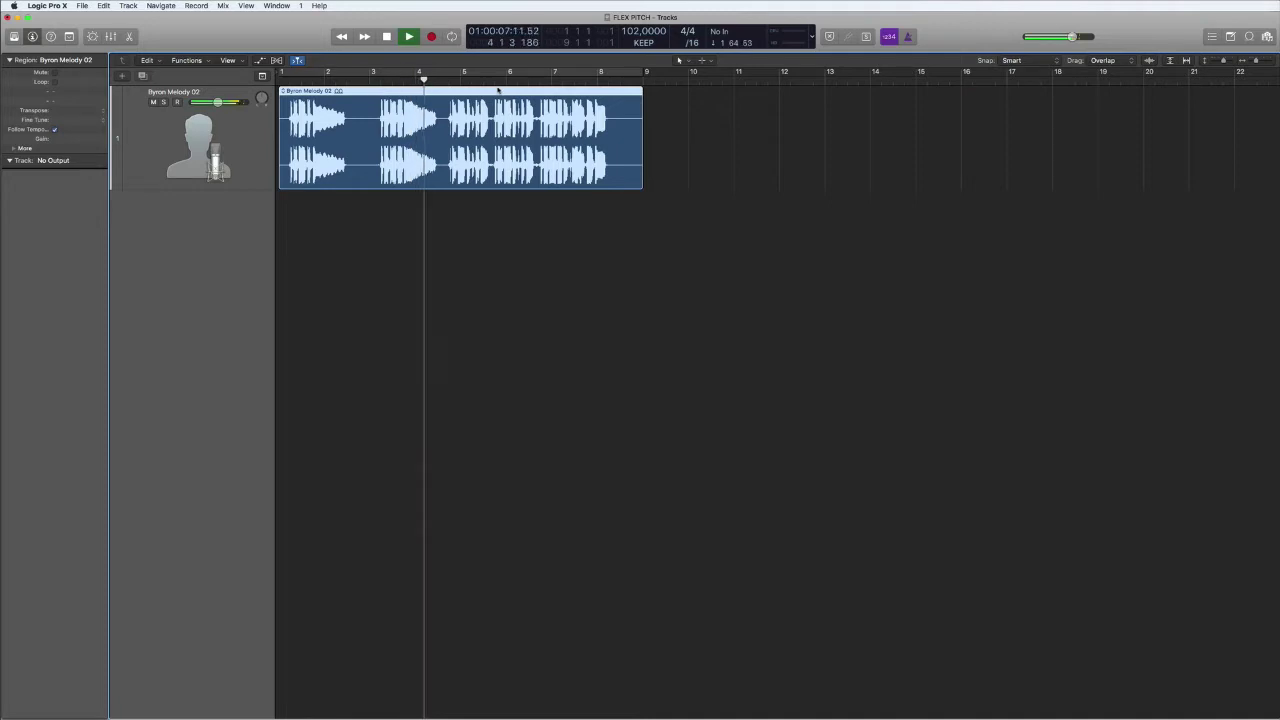
pyautogui.press('super+f')
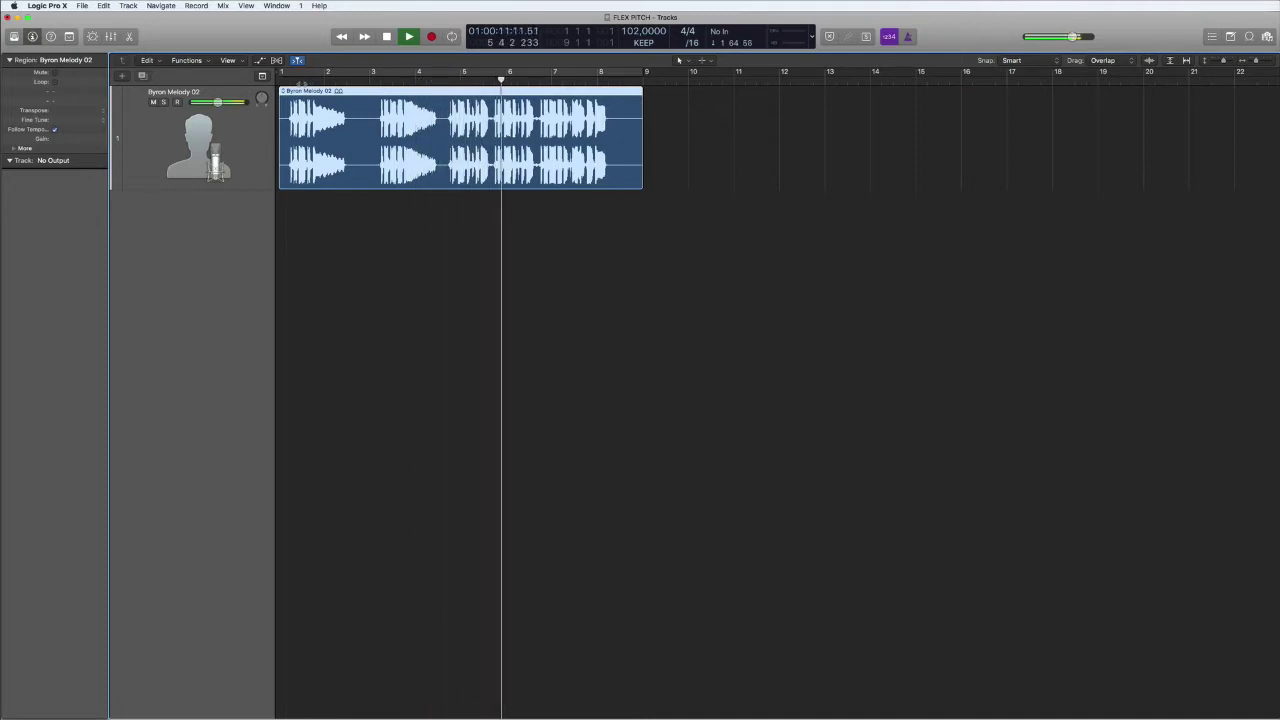
pyautogui.click(304, 77)
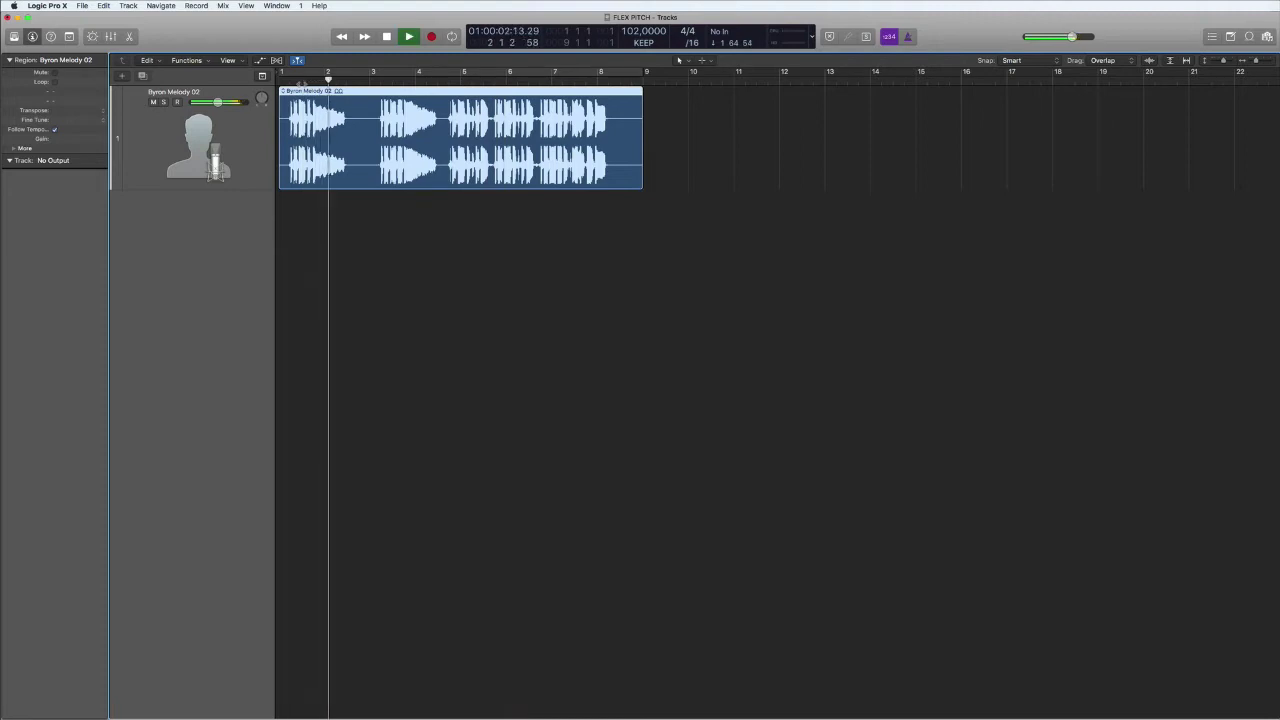
pyautogui.press('space')
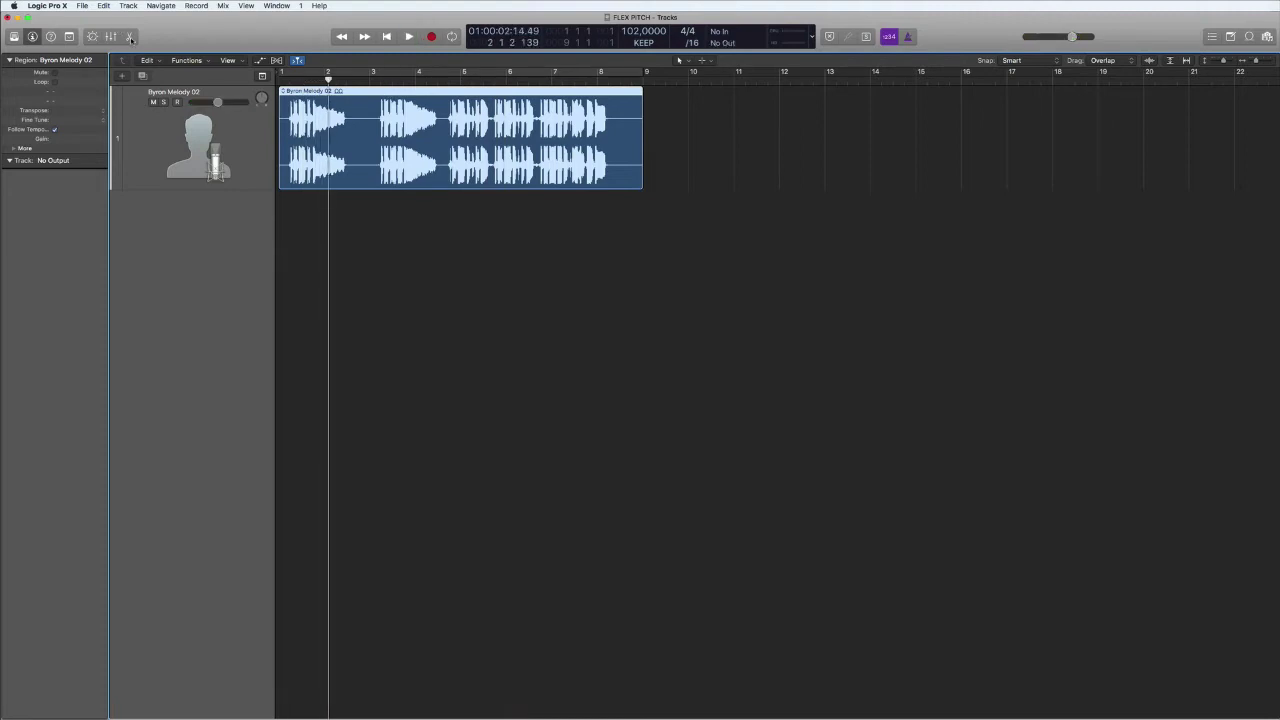
# Open the audio track editor for the selected melody region.
pyautogui.click(130, 37)
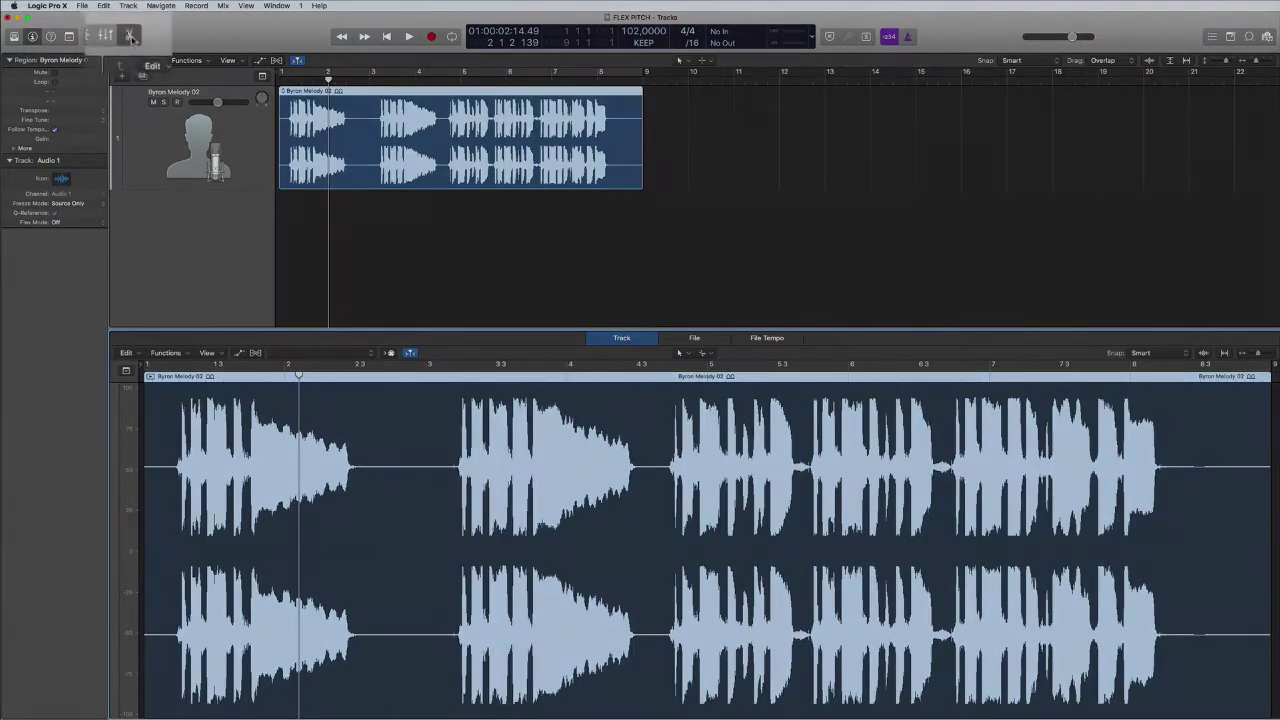
pyautogui.click(130, 37)
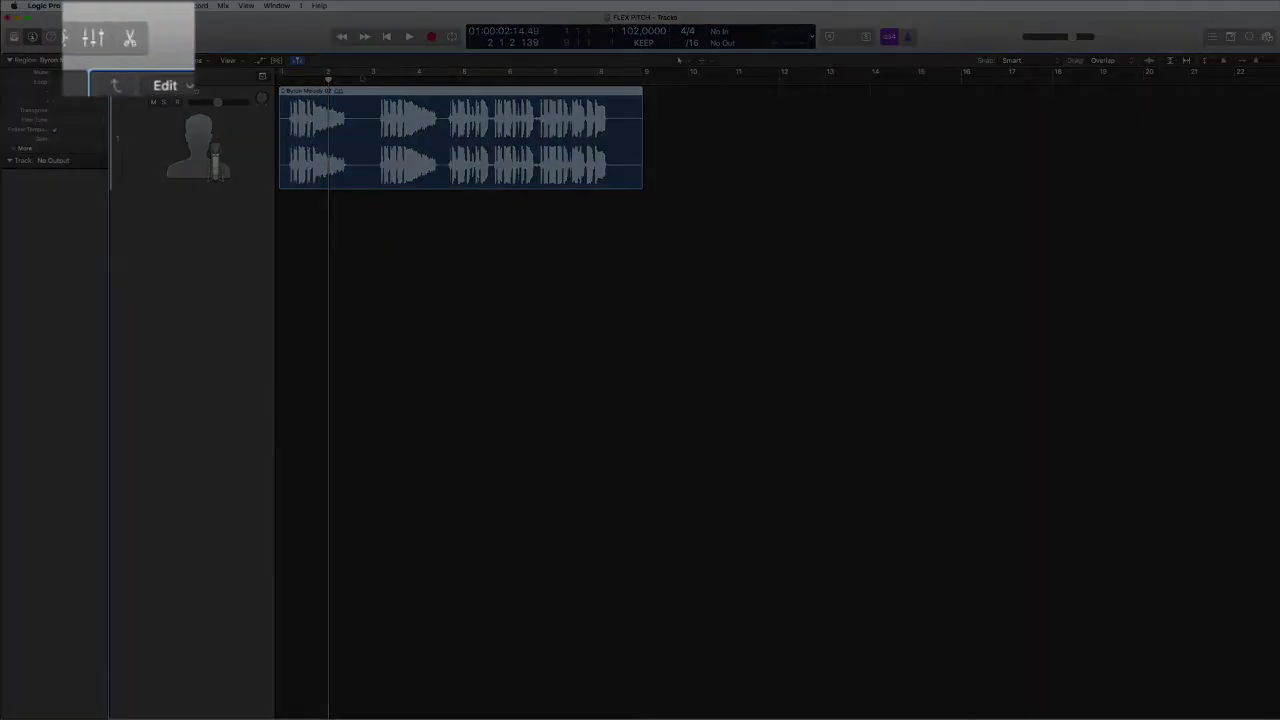
pyautogui.press('e')
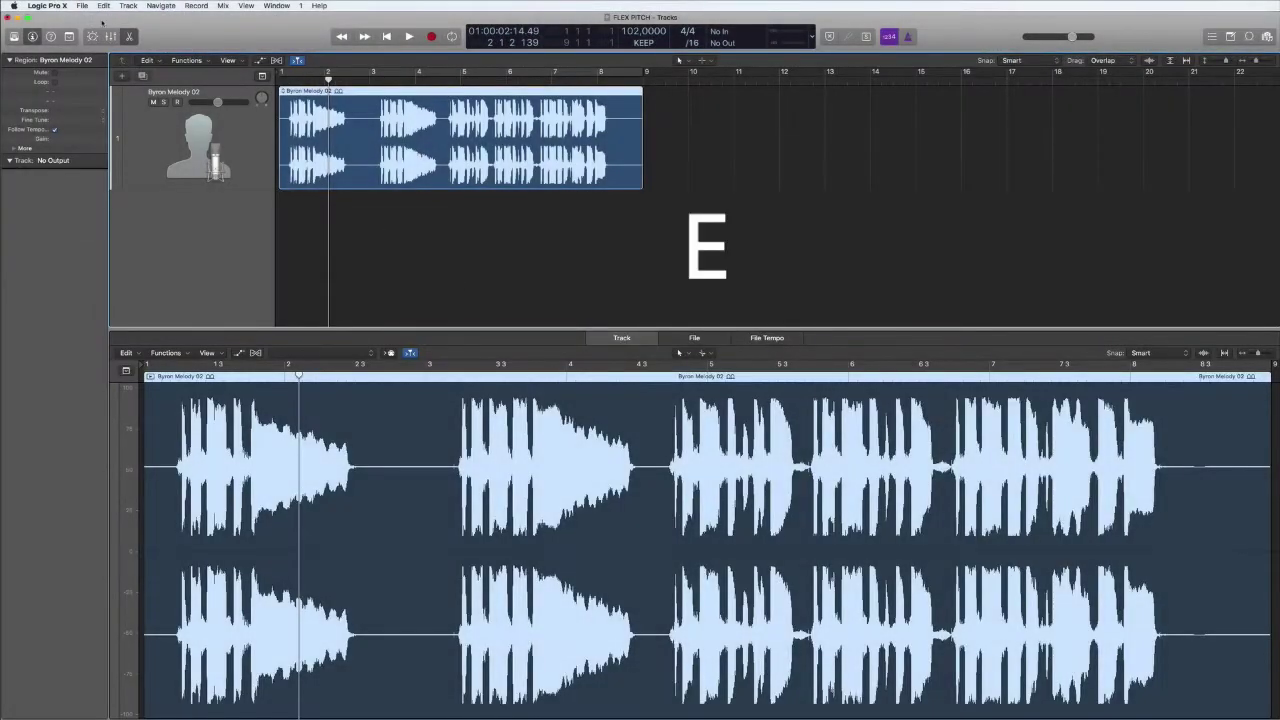
pyautogui.press('e')
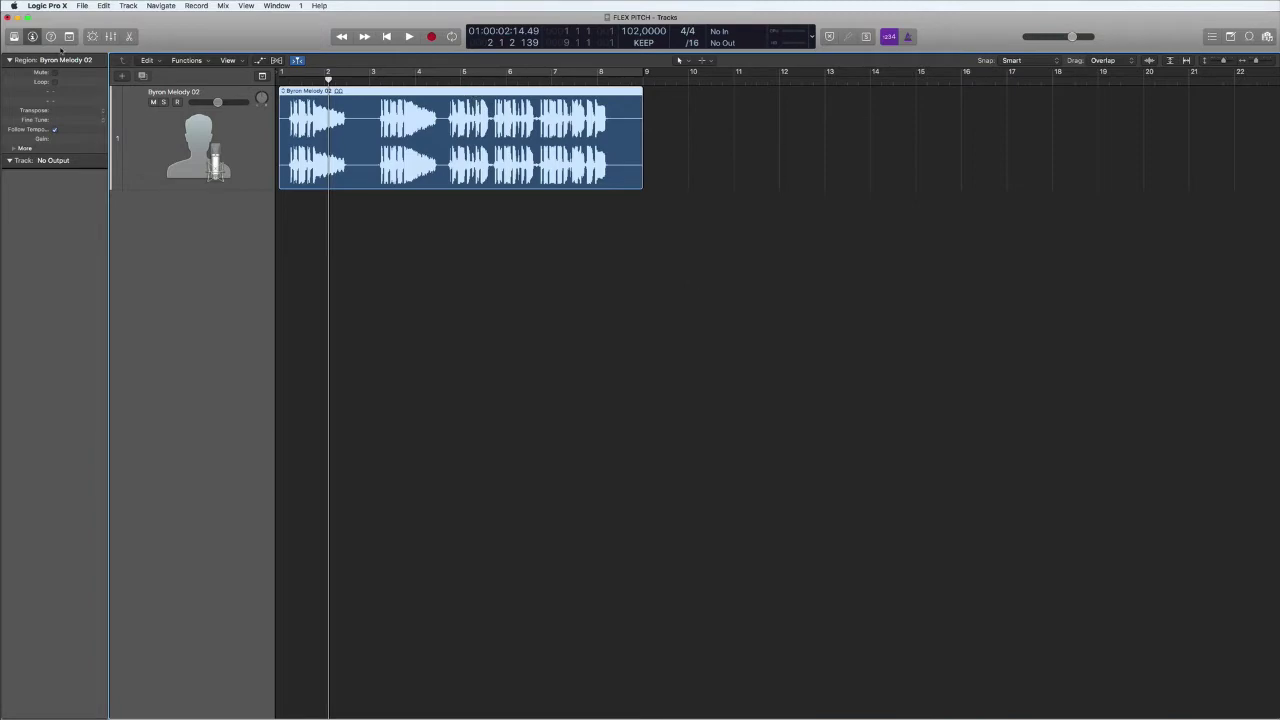
pyautogui.click(130, 36)
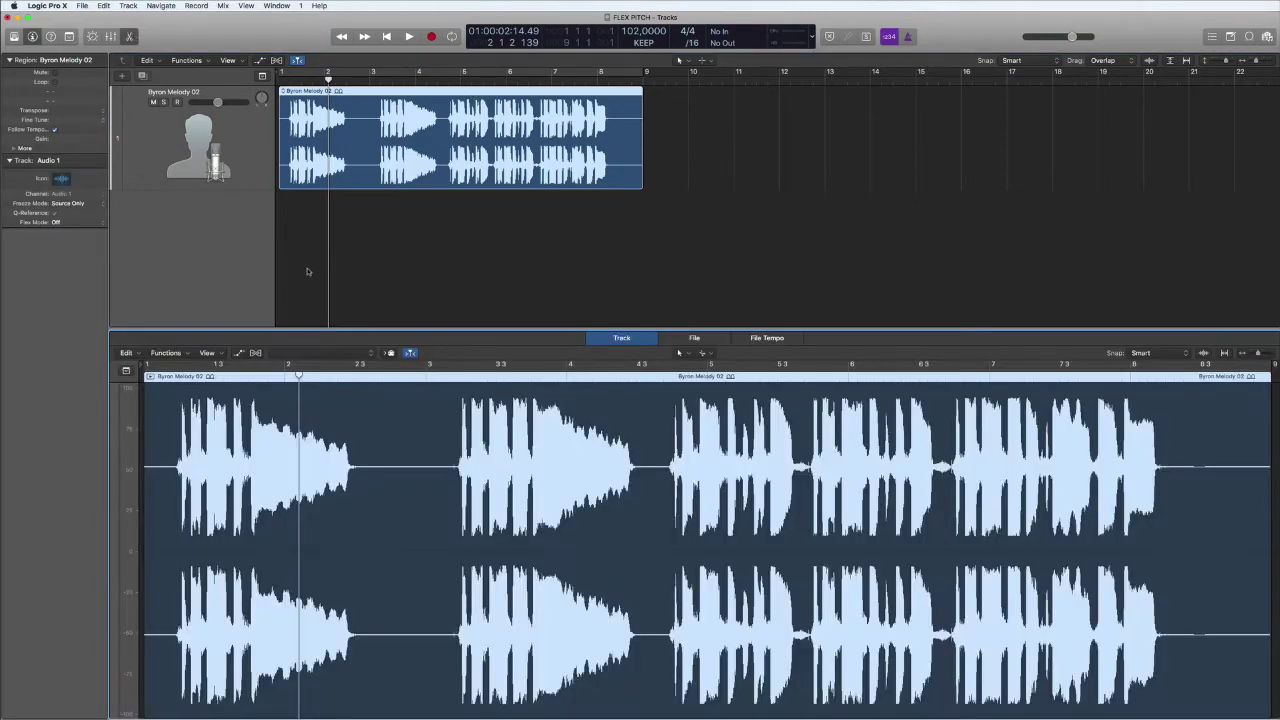
# Turn on Flex for the melody track and set its flex mode to Flex Pitch.
pyautogui.click(255, 353)
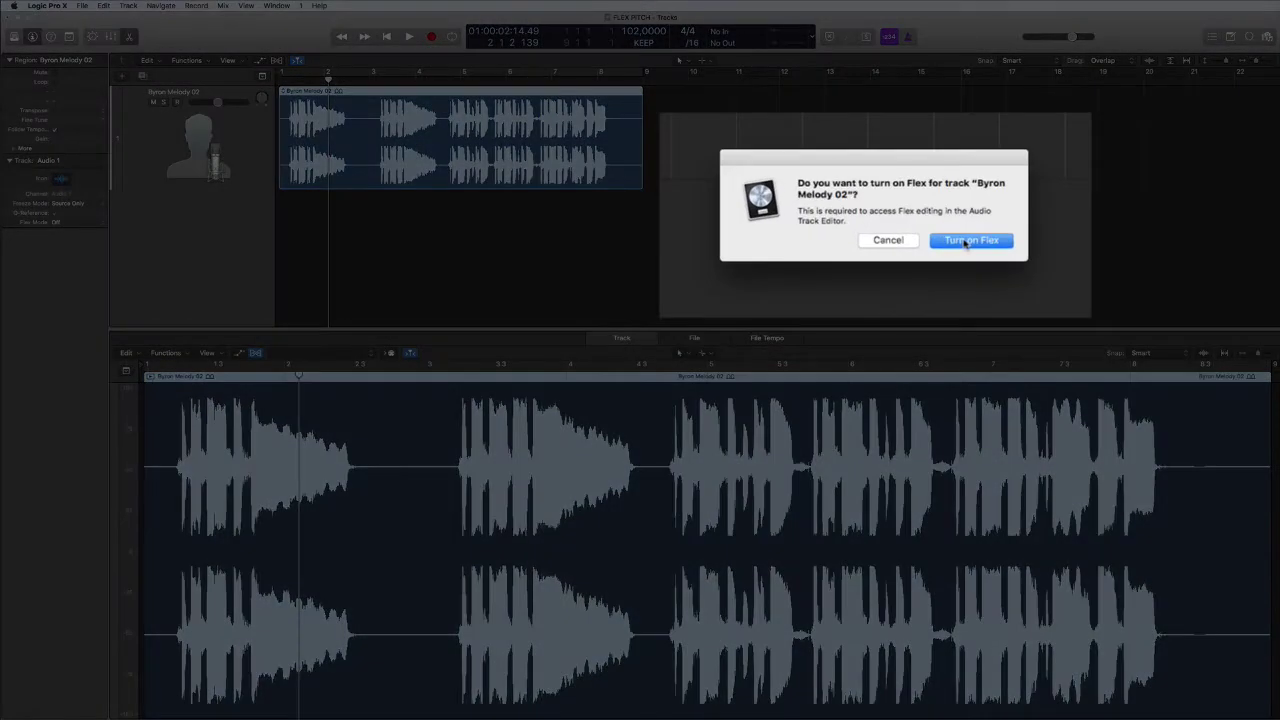
pyautogui.click(966, 242)
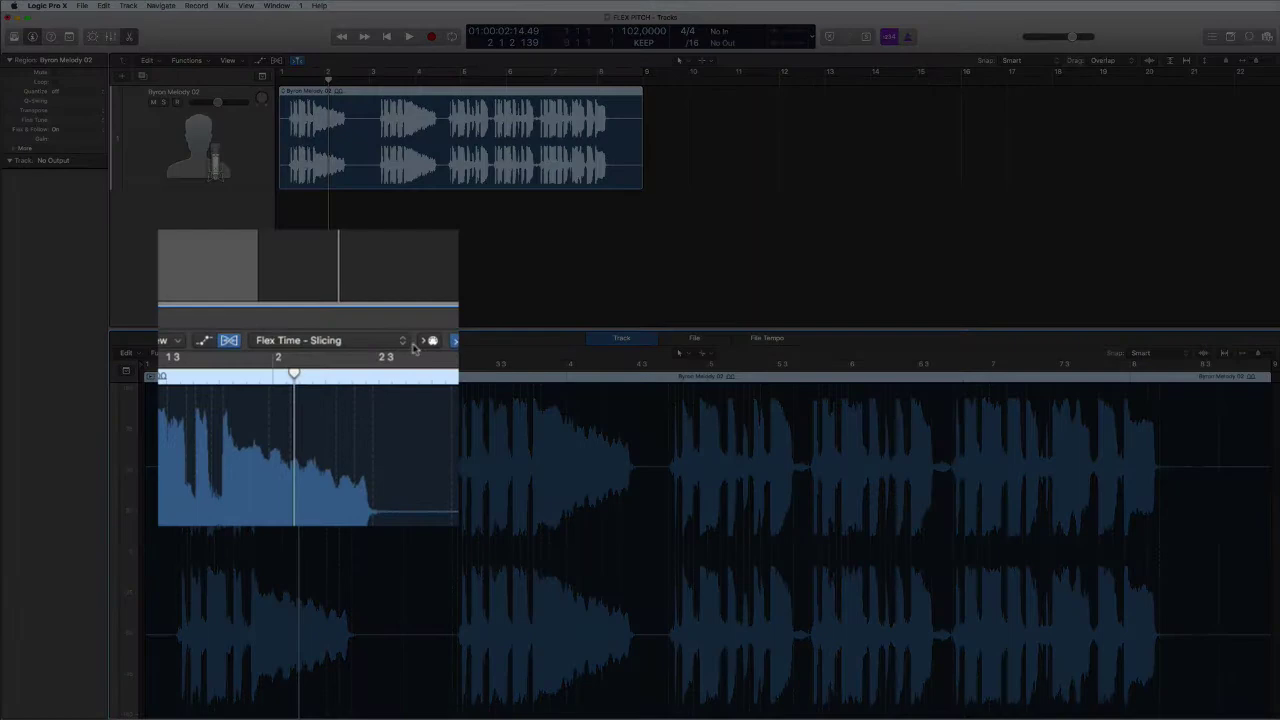
pyautogui.click(299, 342)
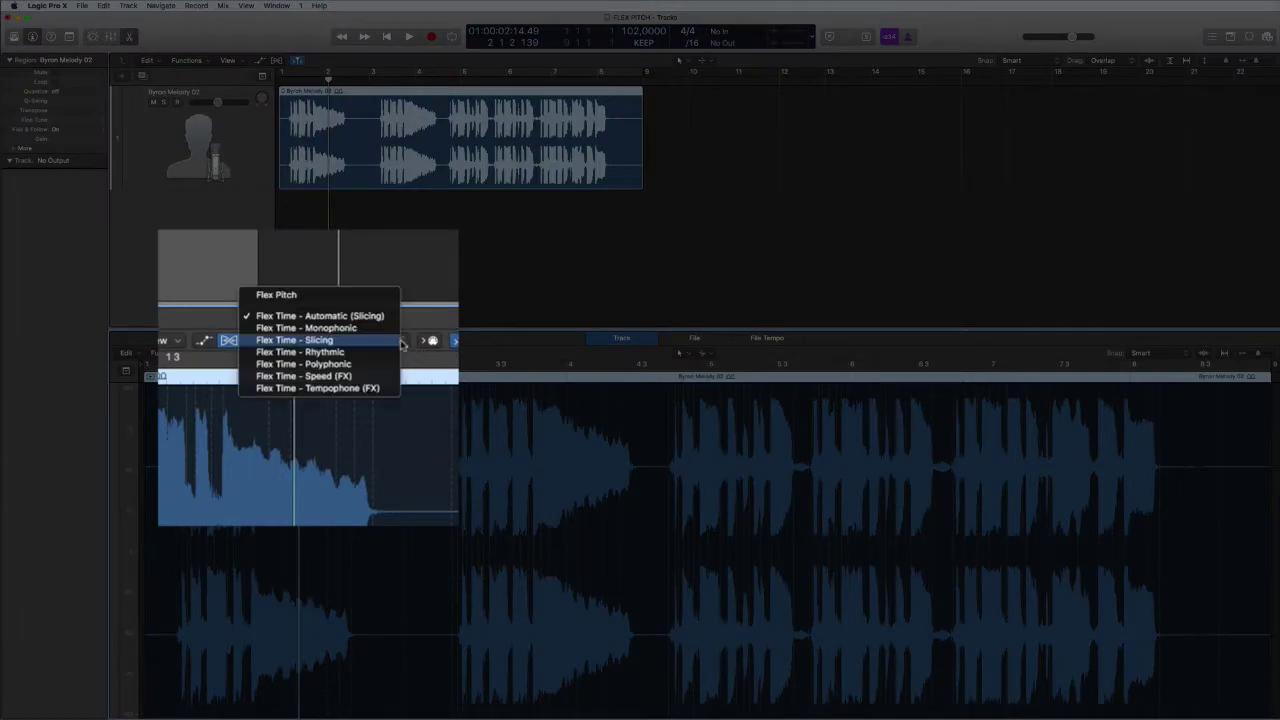
pyautogui.click(303, 298)
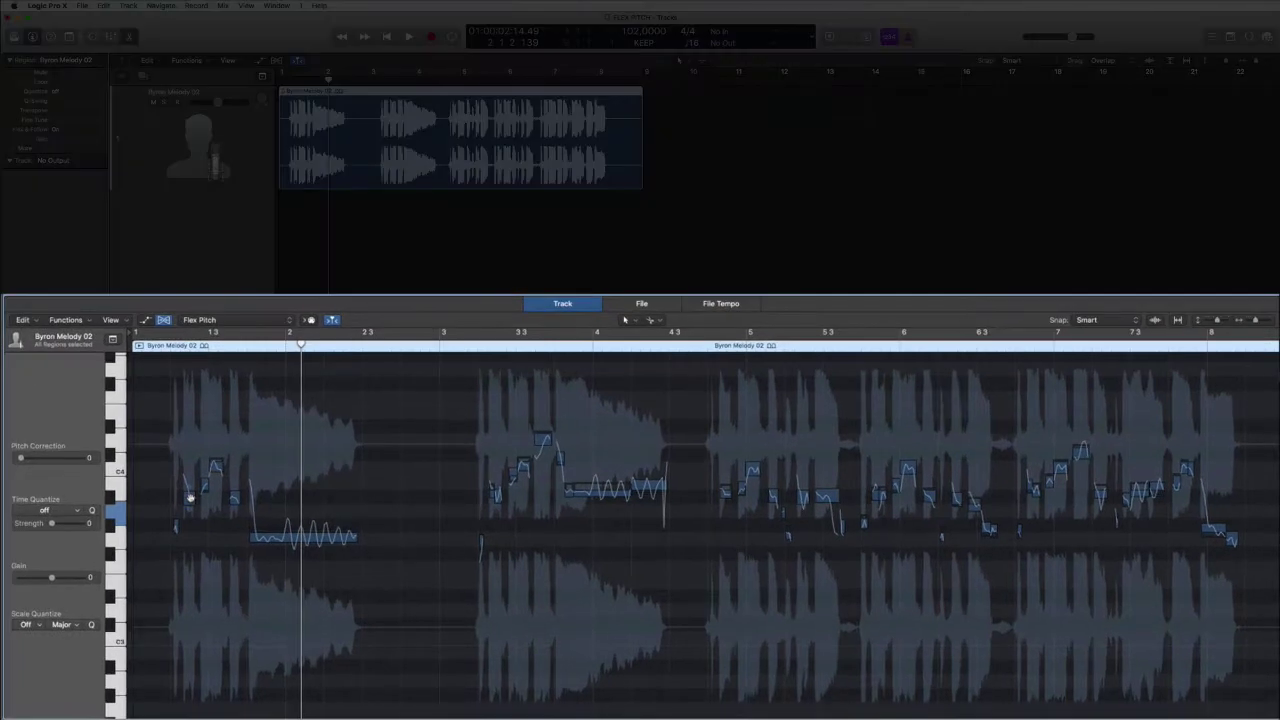
# Audition individual detected notes in the first two phrases, including the long G3 note and the highest note near bar 3.
pyautogui.click(280, 515)
pyautogui.click(190, 498)
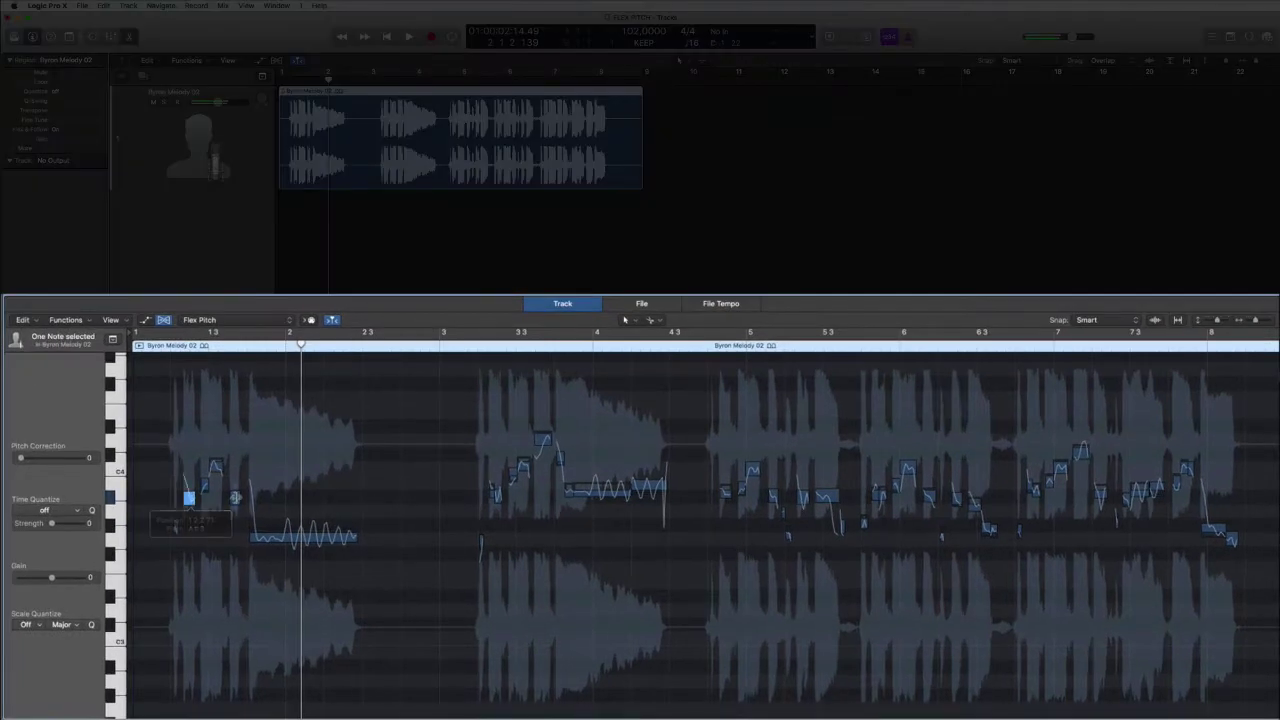
pyautogui.click(234, 497)
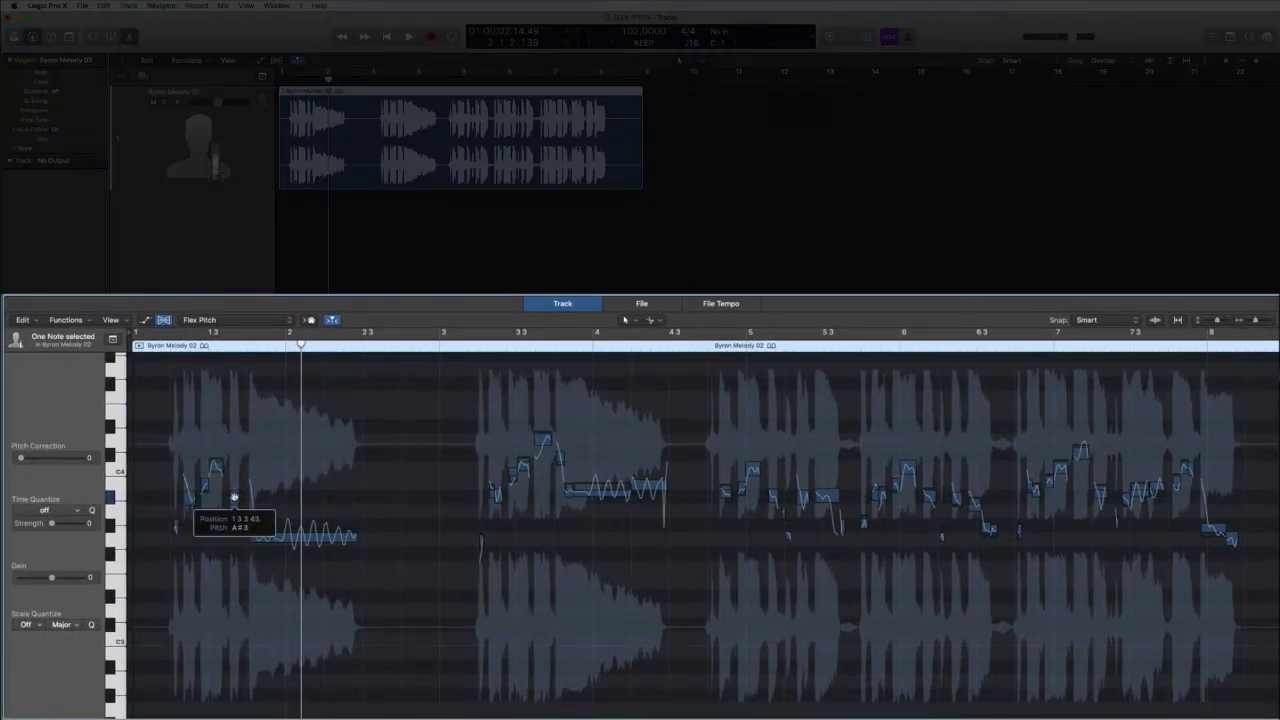
pyautogui.click(307, 537)
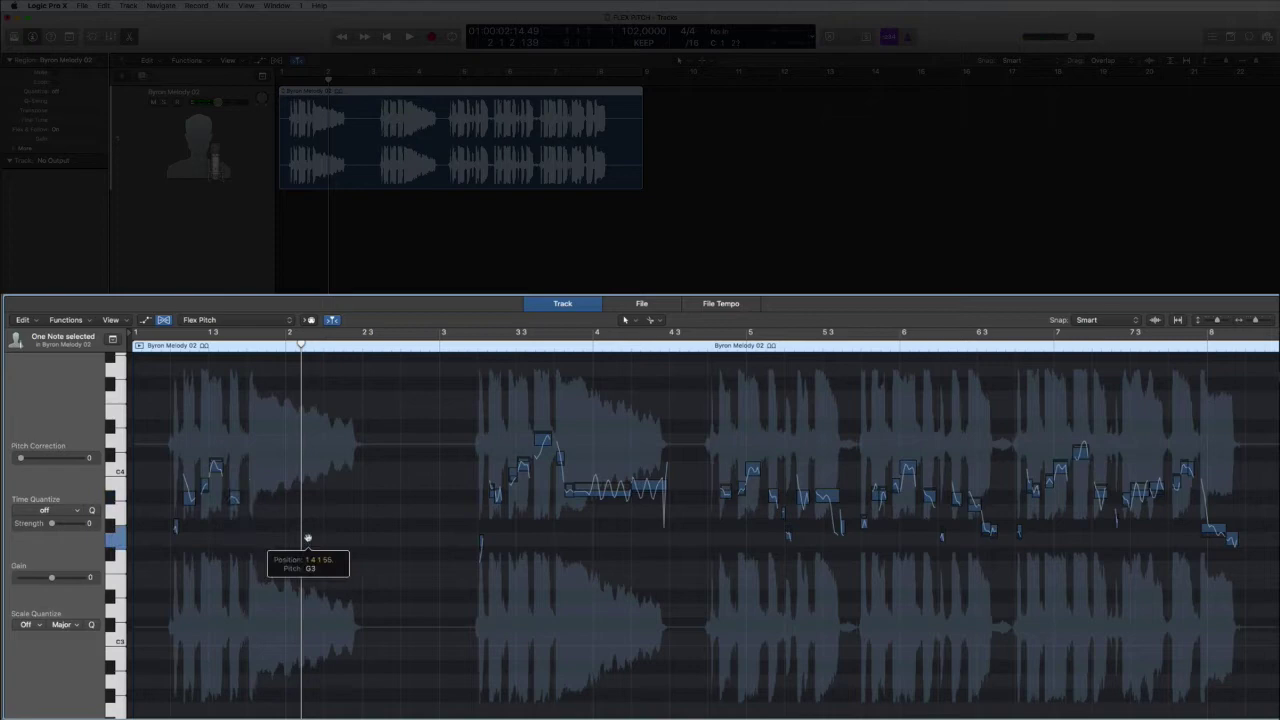
pyautogui.click(542, 441)
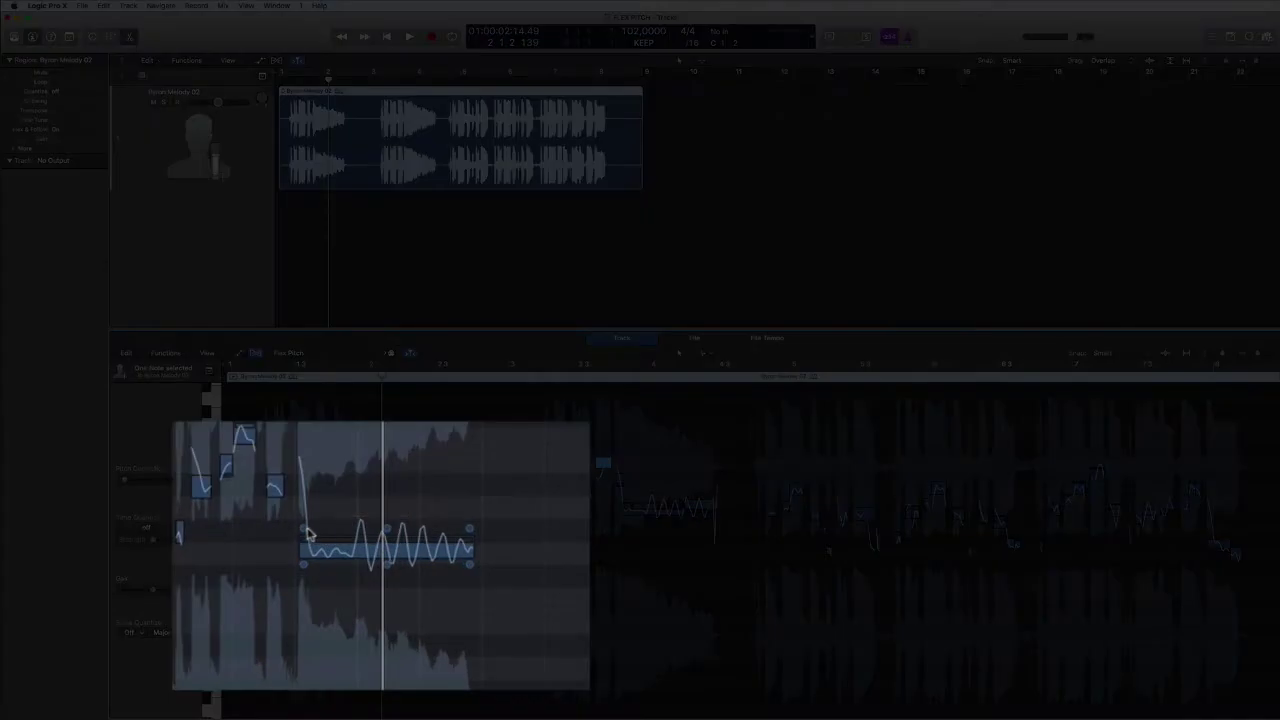
# Raise the gain of the long G3 note around bar 2 to about +1.2 dB.
pyautogui.moveTo(337, 541)
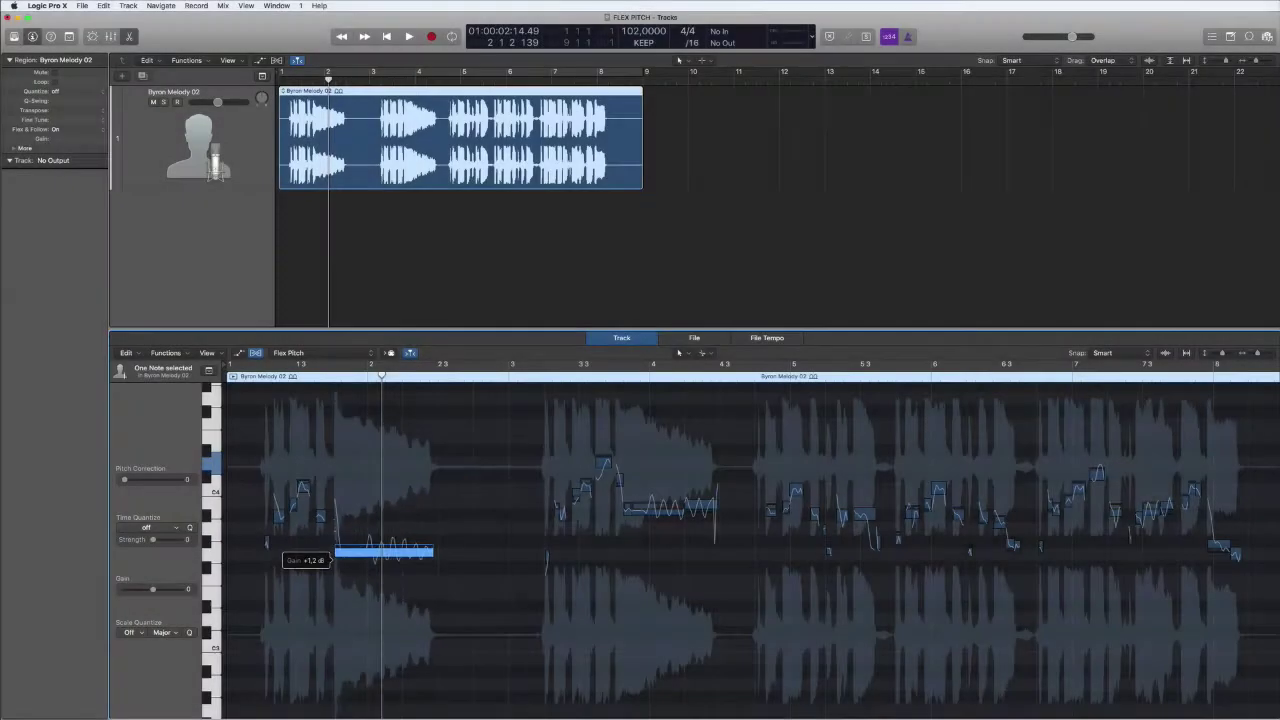
pyautogui.moveTo(303, 568); pyautogui.dragTo(332, 562)
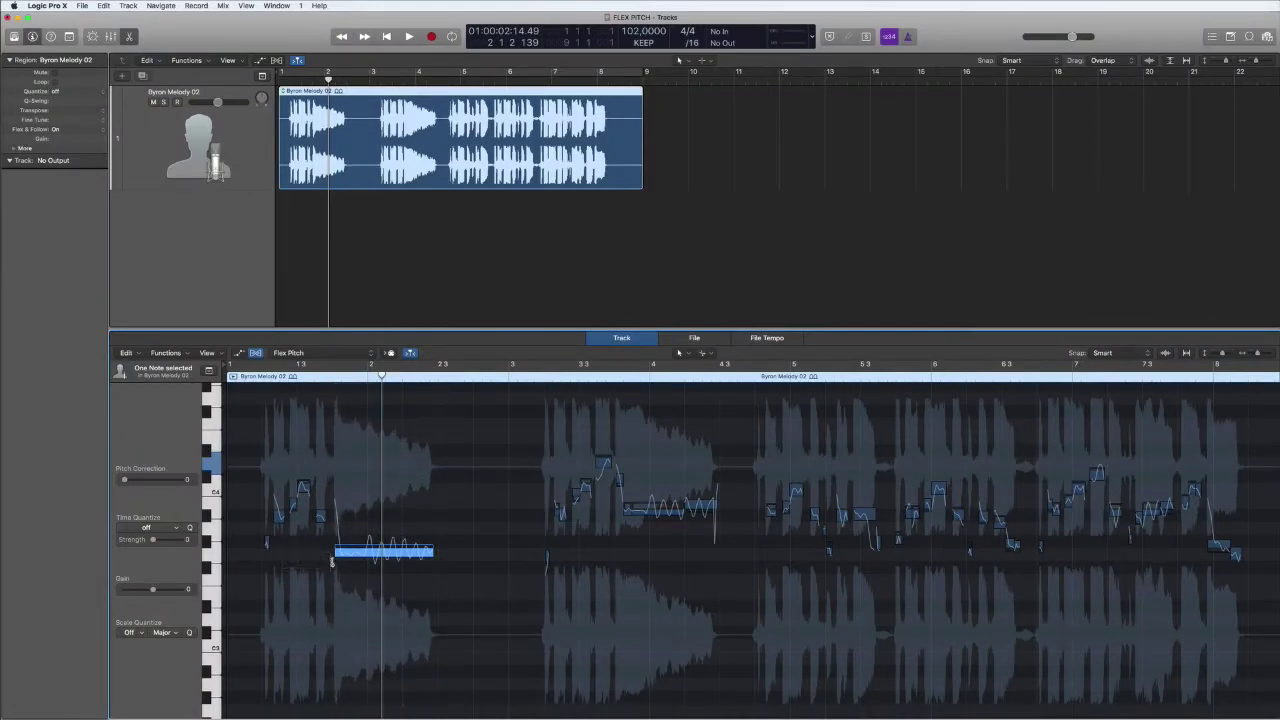
pyautogui.moveTo(381, 557)
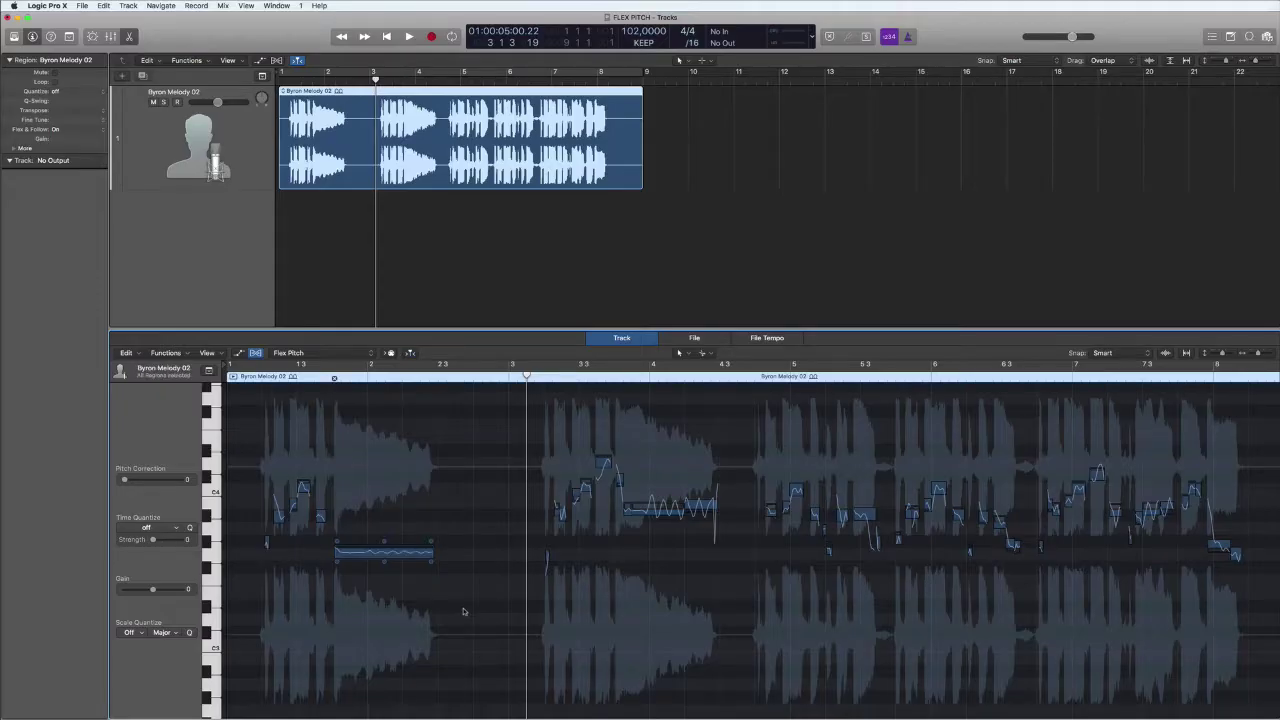
# Select all detected notes, raise their formant shift, and play back the melody to hear the effect.
pyautogui.press('super+a')
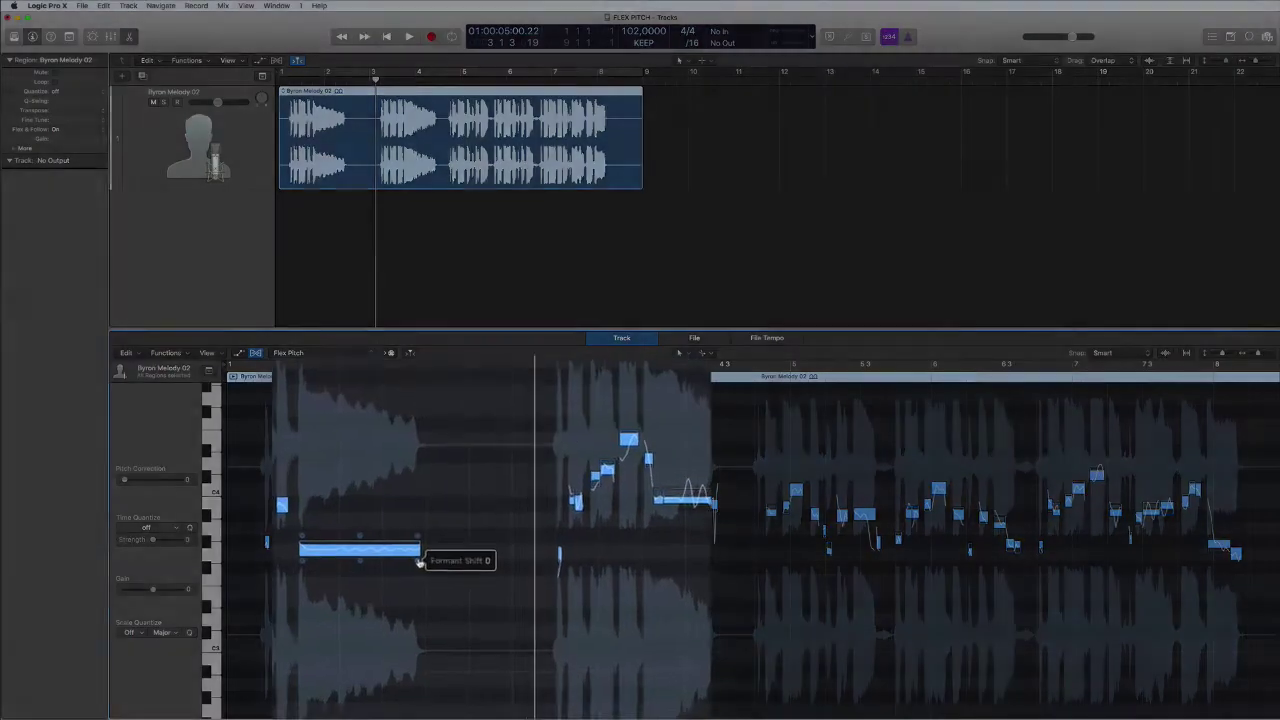
pyautogui.moveTo(434, 563); pyautogui.dragTo(406, 412)
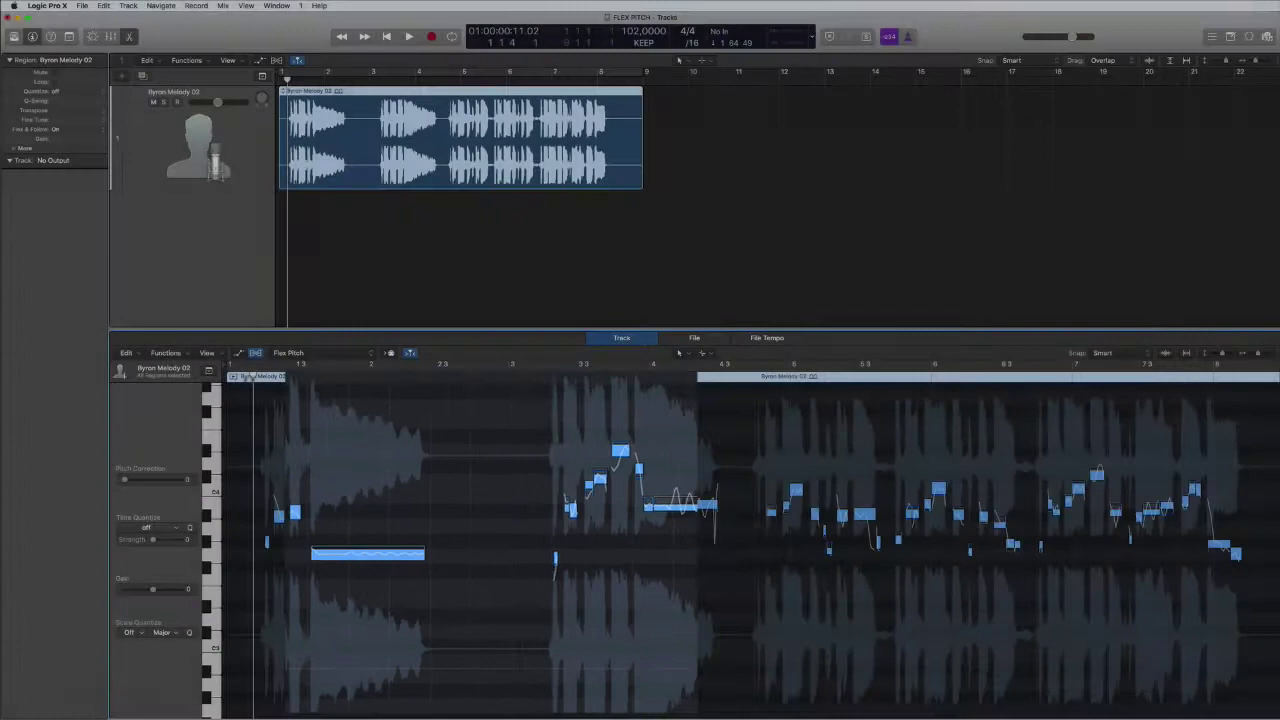
pyautogui.press('space')
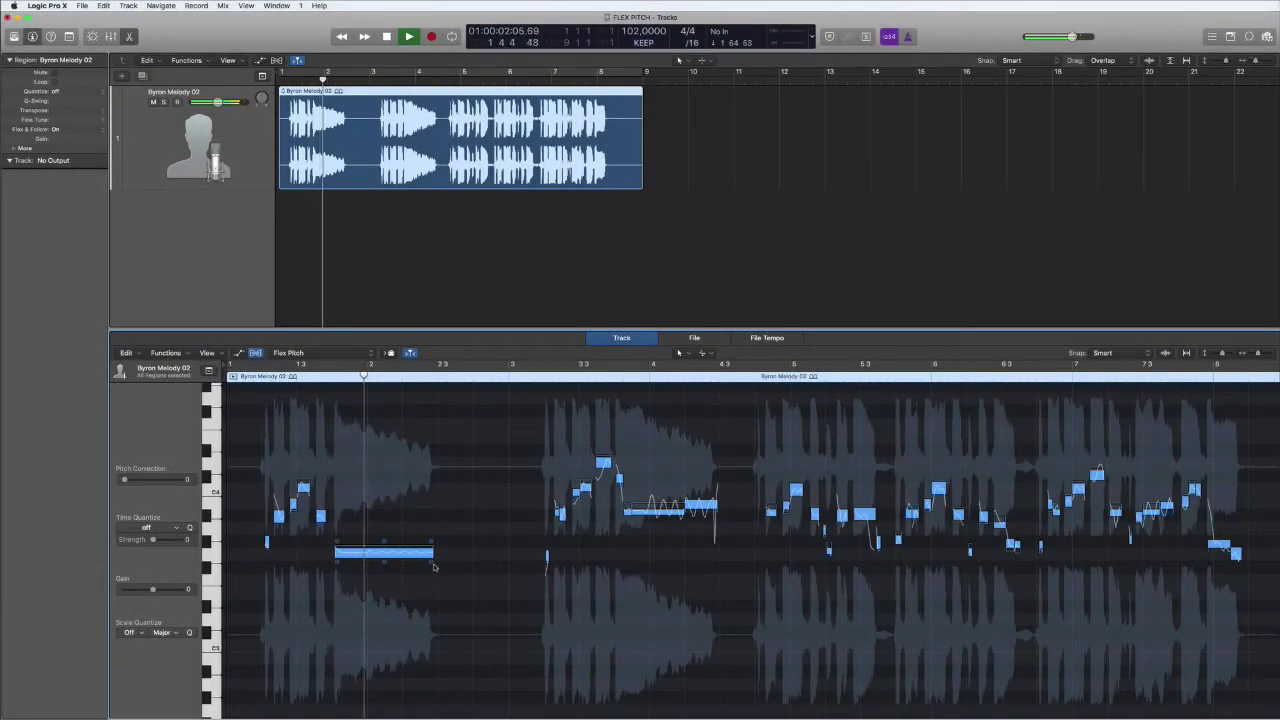
pyautogui.press('space')
pyautogui.moveTo(433, 563); pyautogui.dragTo(435, 562)
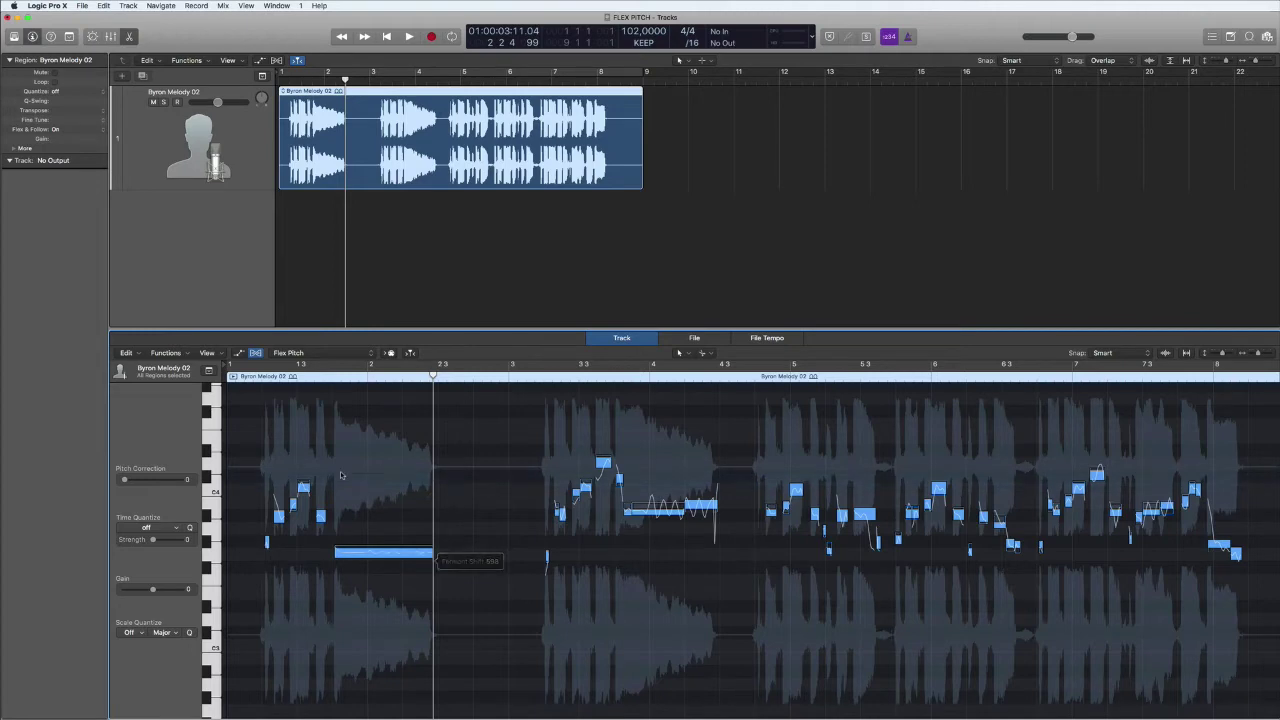
pyautogui.press('space')
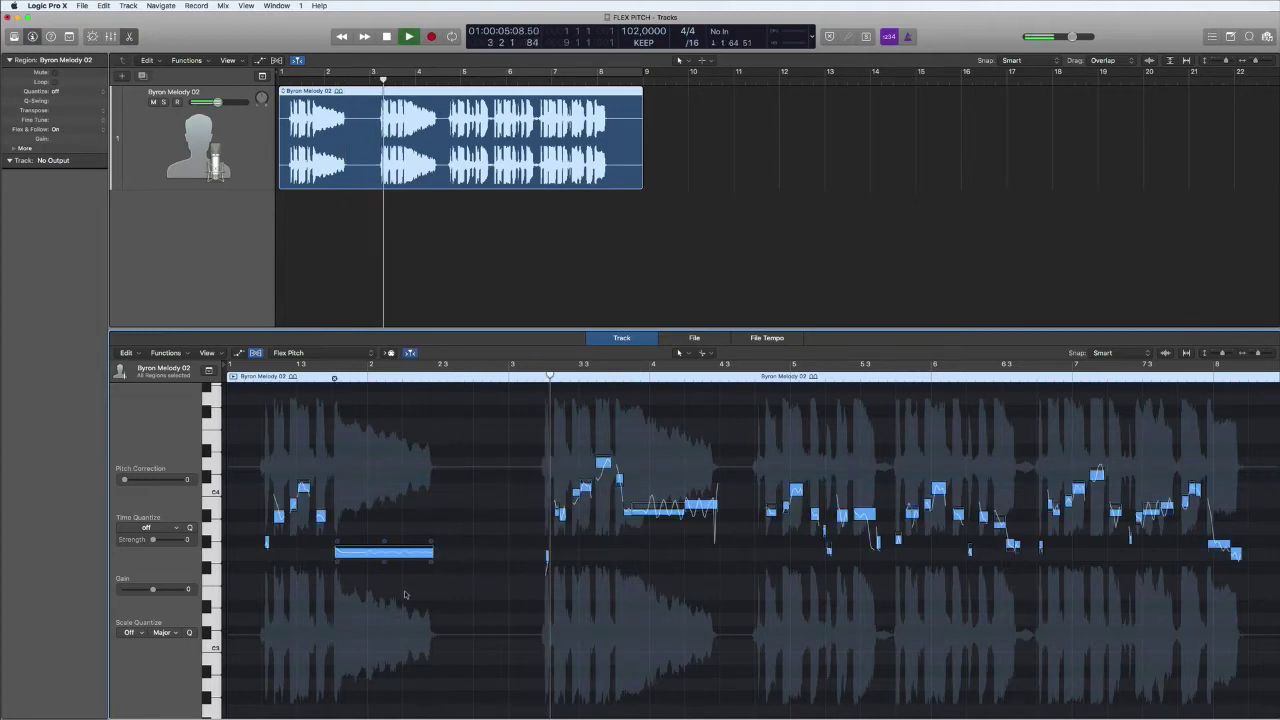
pyautogui.press('space')
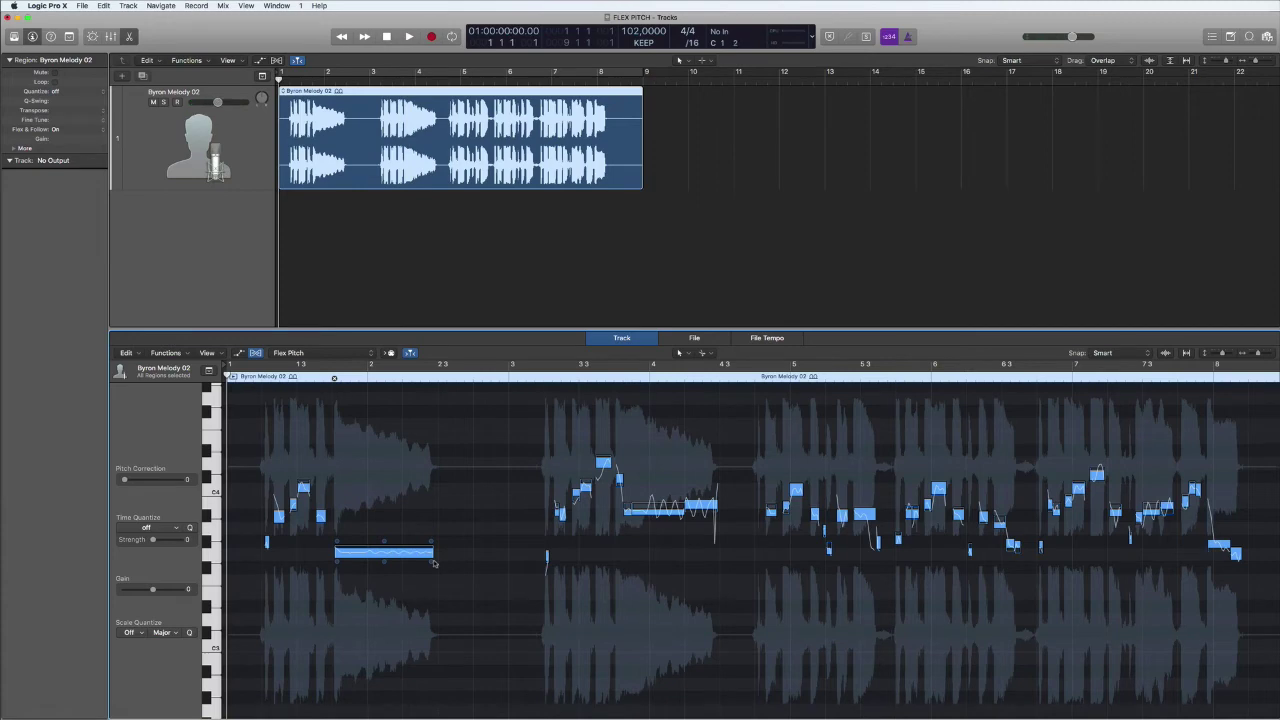
# Lower the selected notes' formant shift to -612 for a test playback, and raise it again.
pyautogui.moveTo(434, 563); pyautogui.dragTo(434, 585)
pyautogui.moveTo(377, 532); pyautogui.dragTo(322, 710)
pyautogui.press('space')
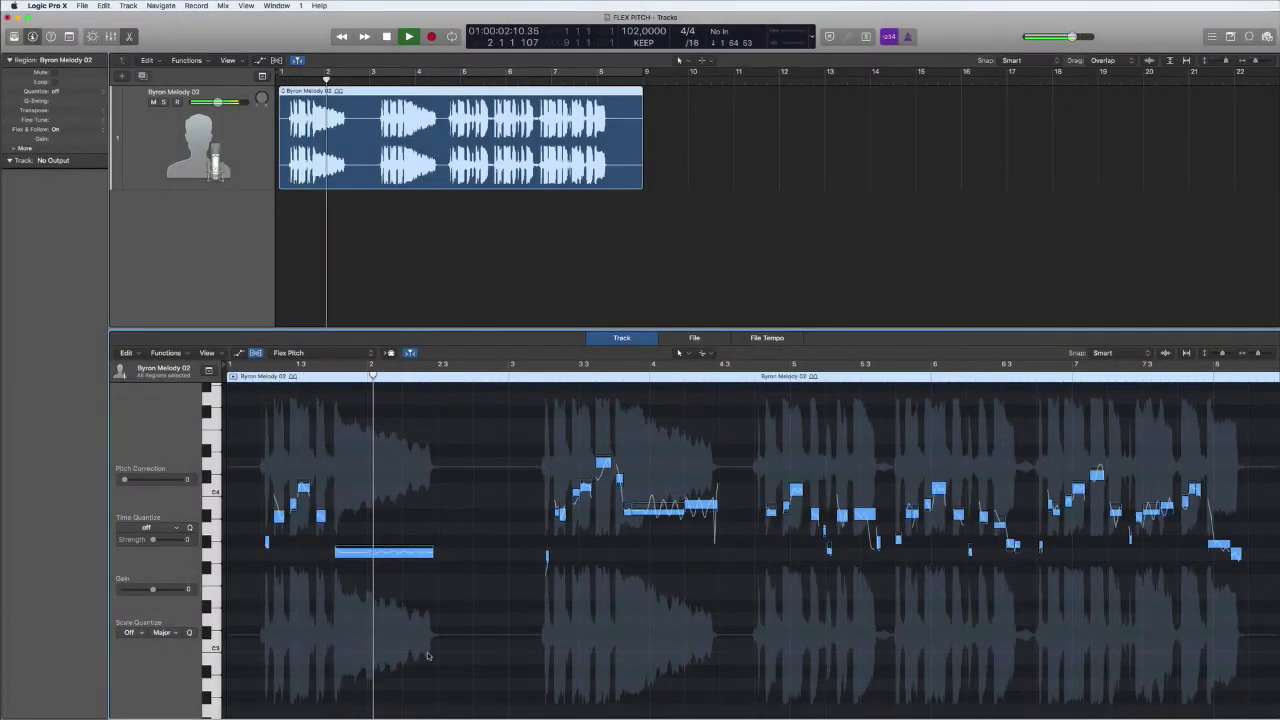
pyautogui.press('space')
pyautogui.moveTo(433, 563)
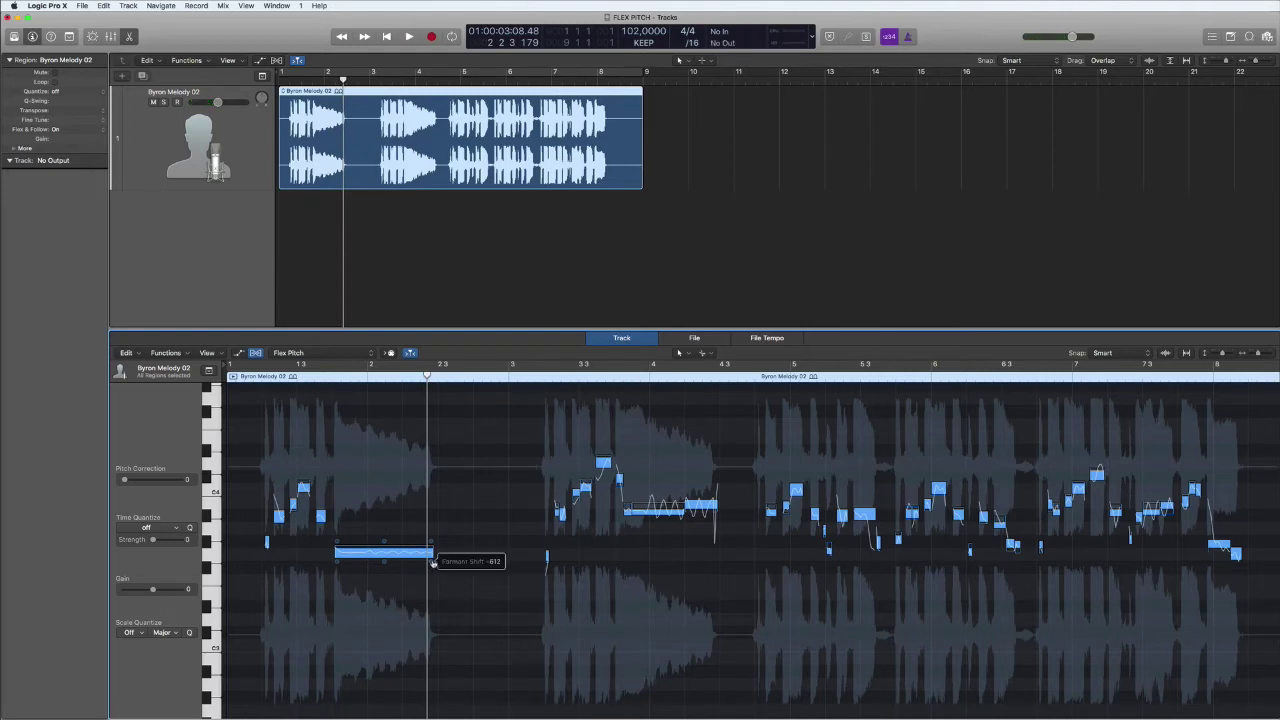
pyautogui.moveTo(433, 563); pyautogui.dragTo(433, 548)
# Set all the notes in the melody region to perfect pitch.
pyautogui.press('super+a')
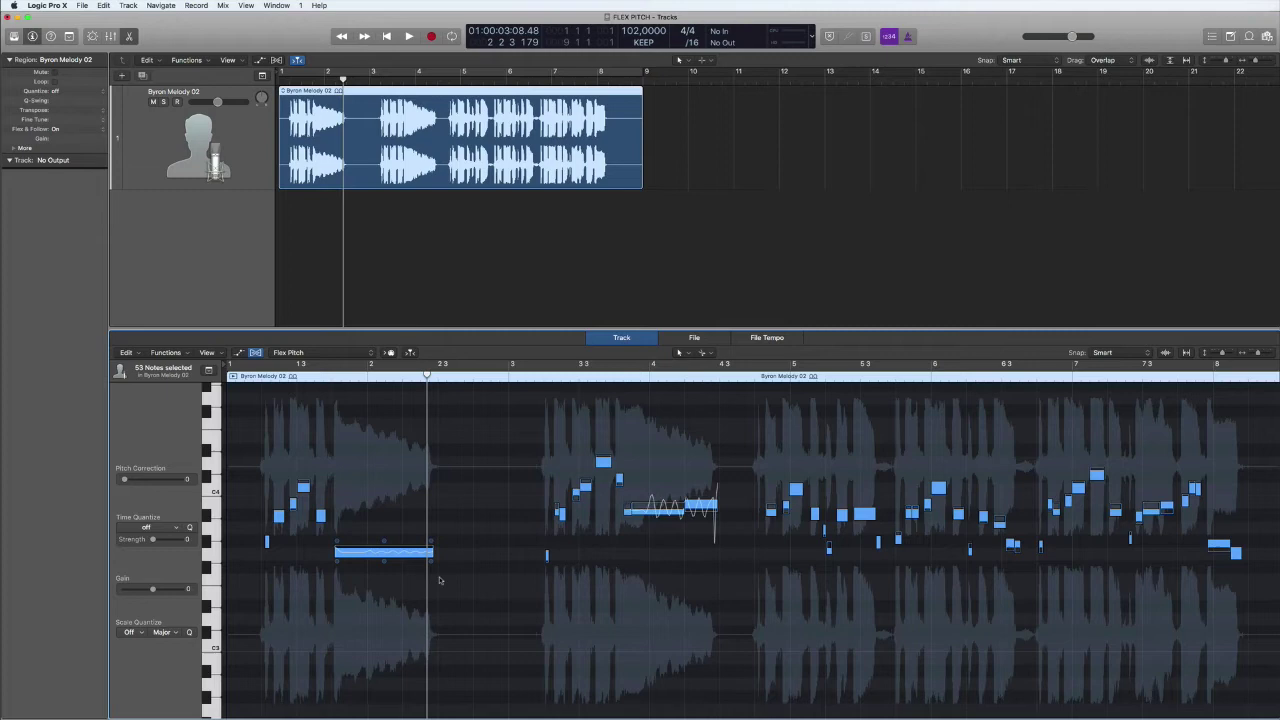
pyautogui.click(459, 484)
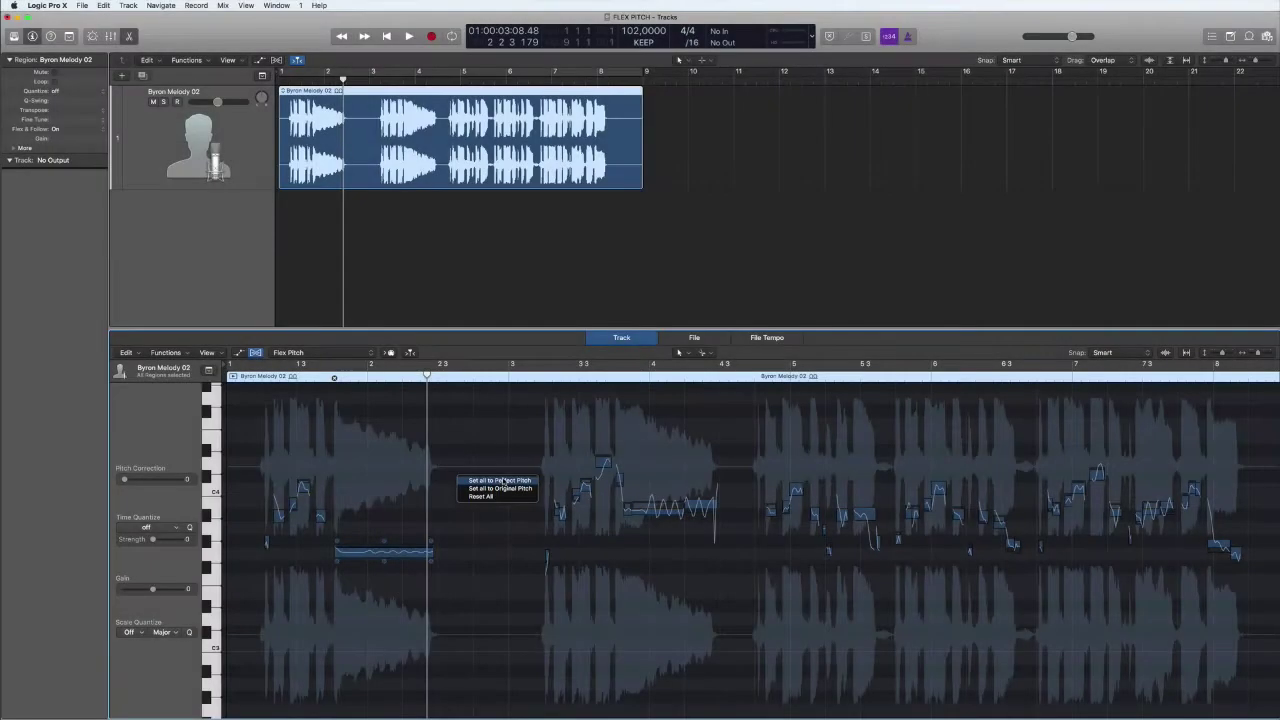
pyautogui.click(502, 477)
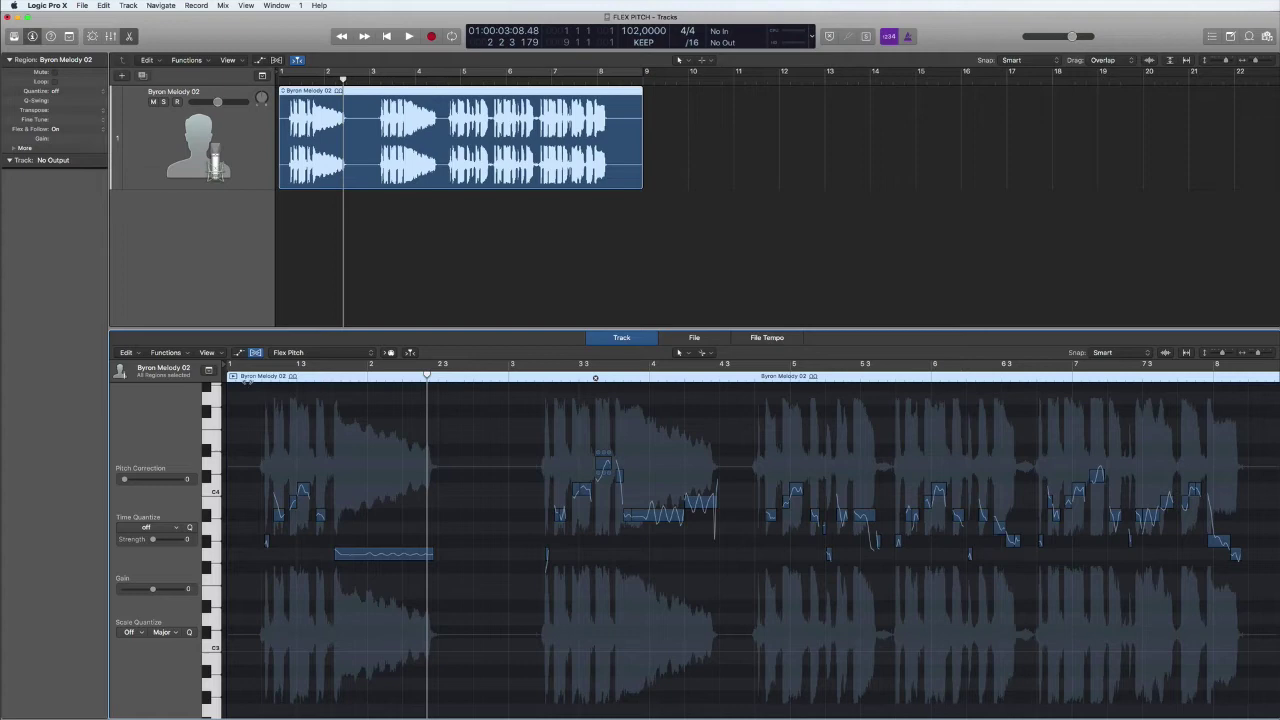
# Play the melody from the beginning to check the pitch of the notes, and stop playback.
pyautogui.press('Return')
pyautogui.press('space')
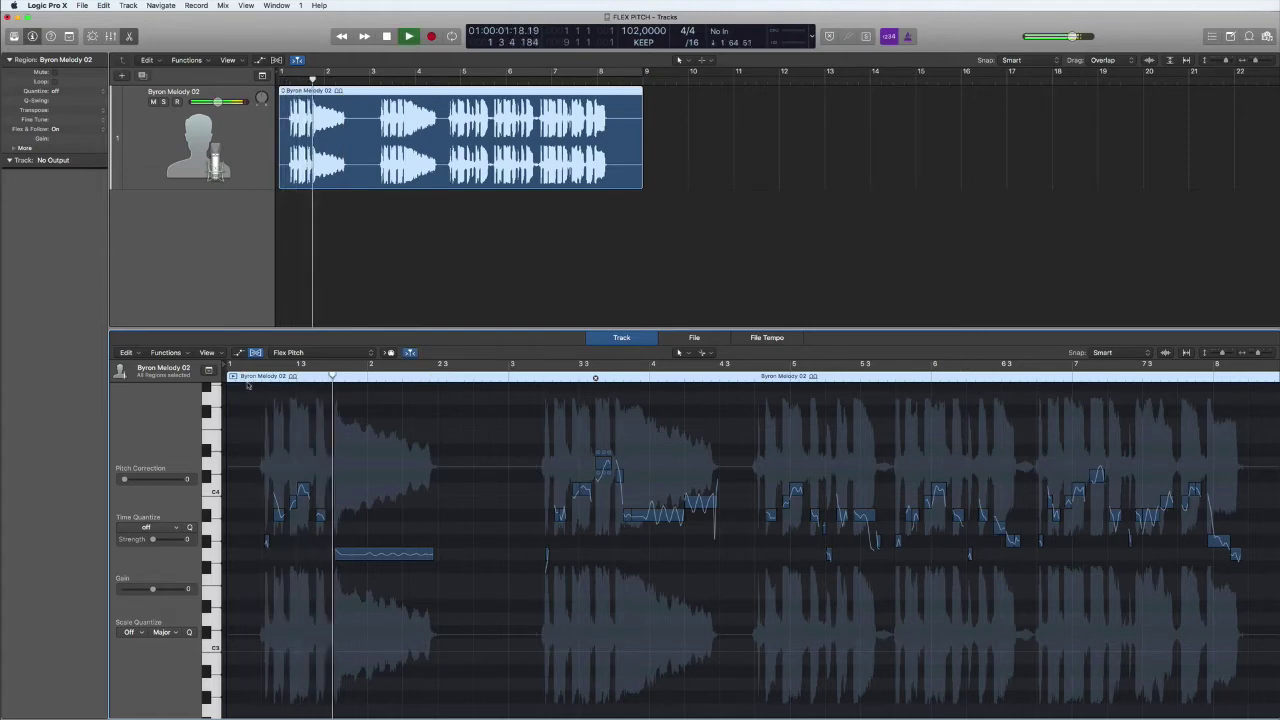
pyautogui.press('space')
pyautogui.click(472, 515)
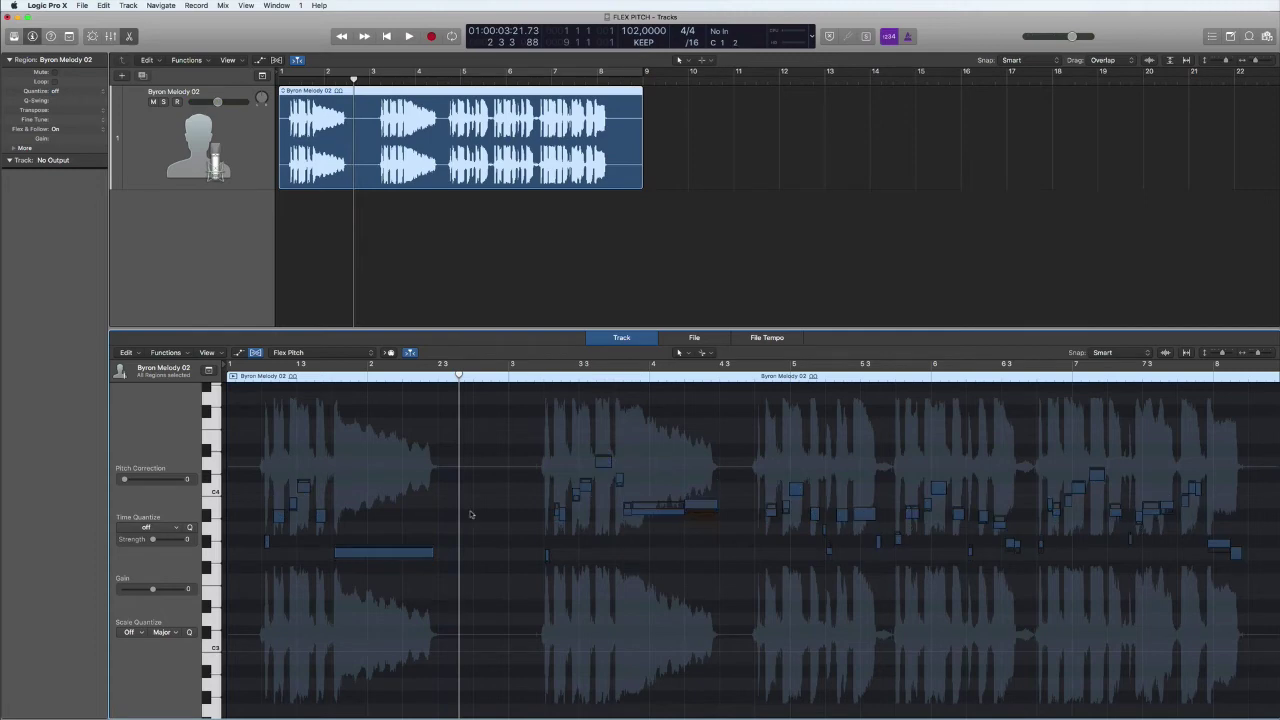
pyautogui.click(428, 551)
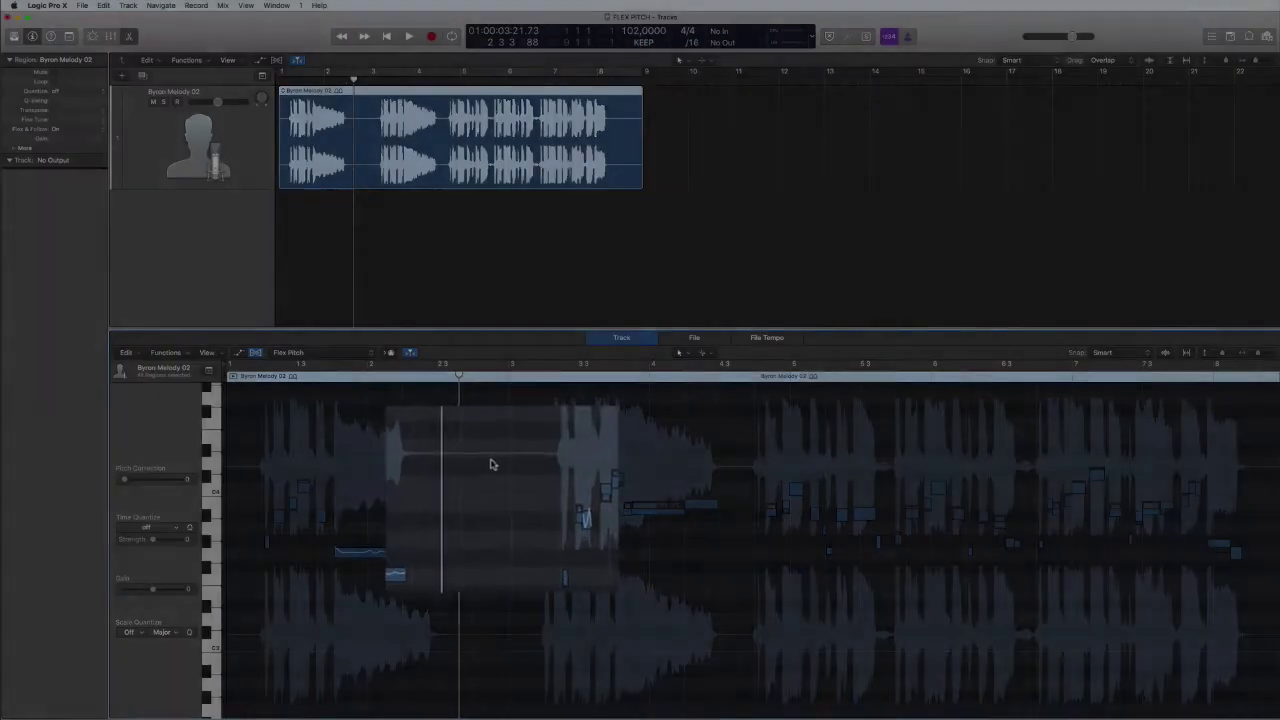
# Revert all the notes in the melody region to their original pitch.
pyautogui.rightClick(491, 465)
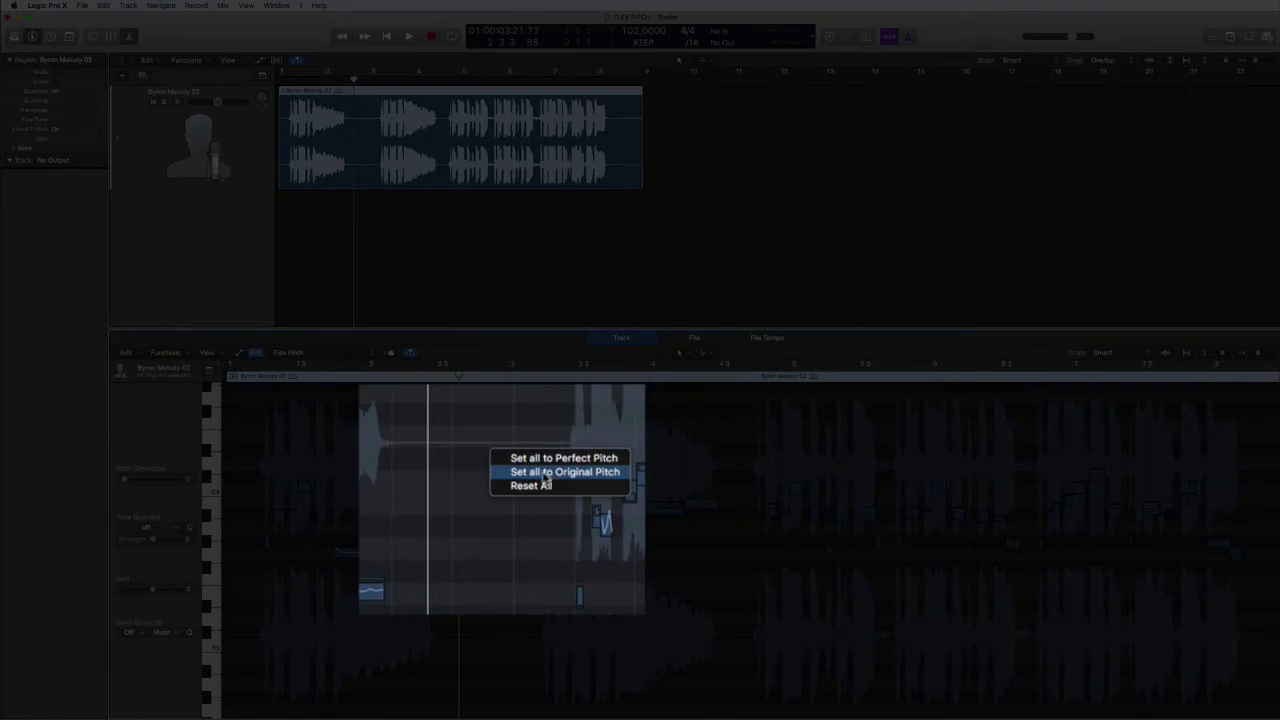
pyautogui.press('super+z')
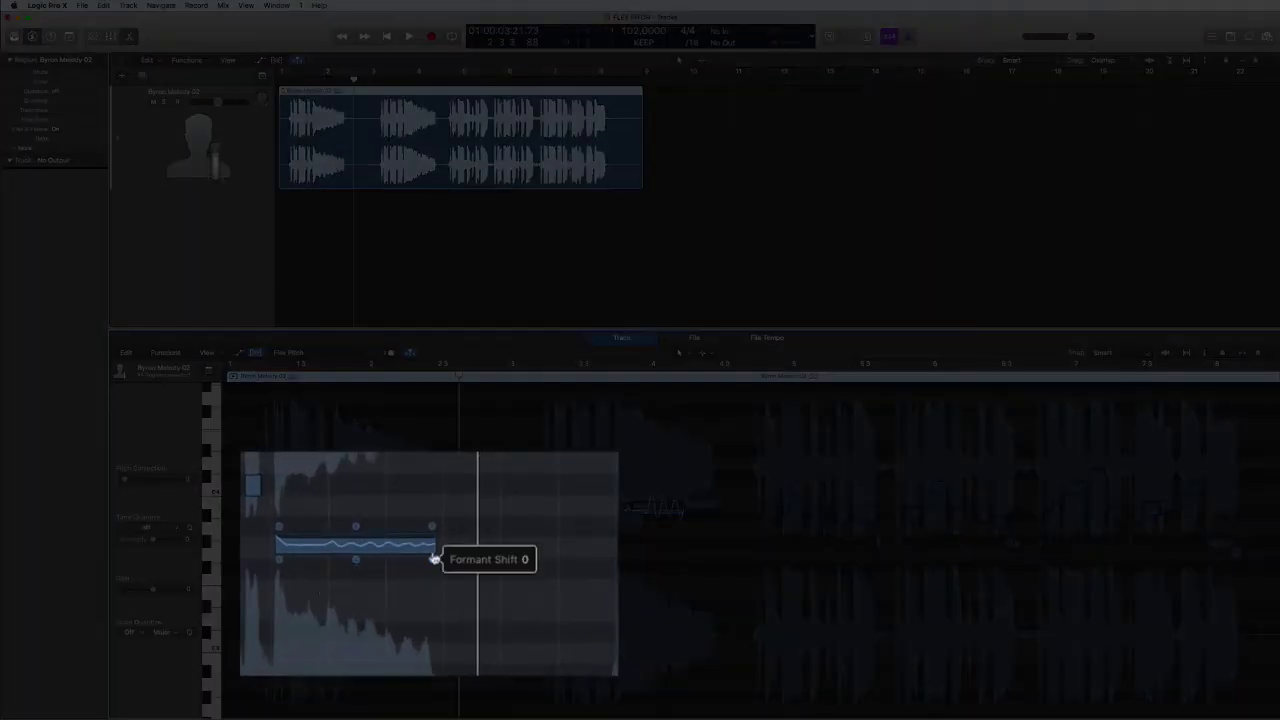
pyautogui.moveTo(431, 529)
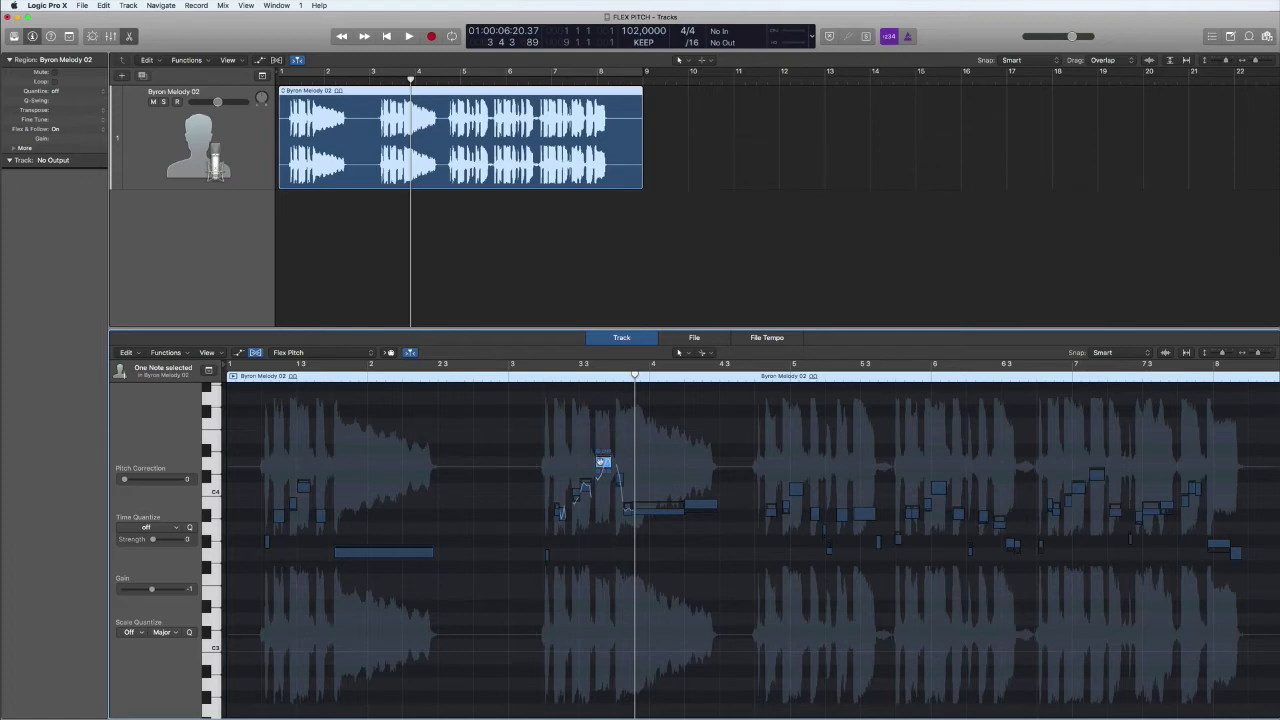
# Split the high note just before beat 3 4 and the sustained note at bar 4 into separate parts.
pyautogui.press('super+Right')
pyautogui.press('super+Right')
pyautogui.press('super+Right')
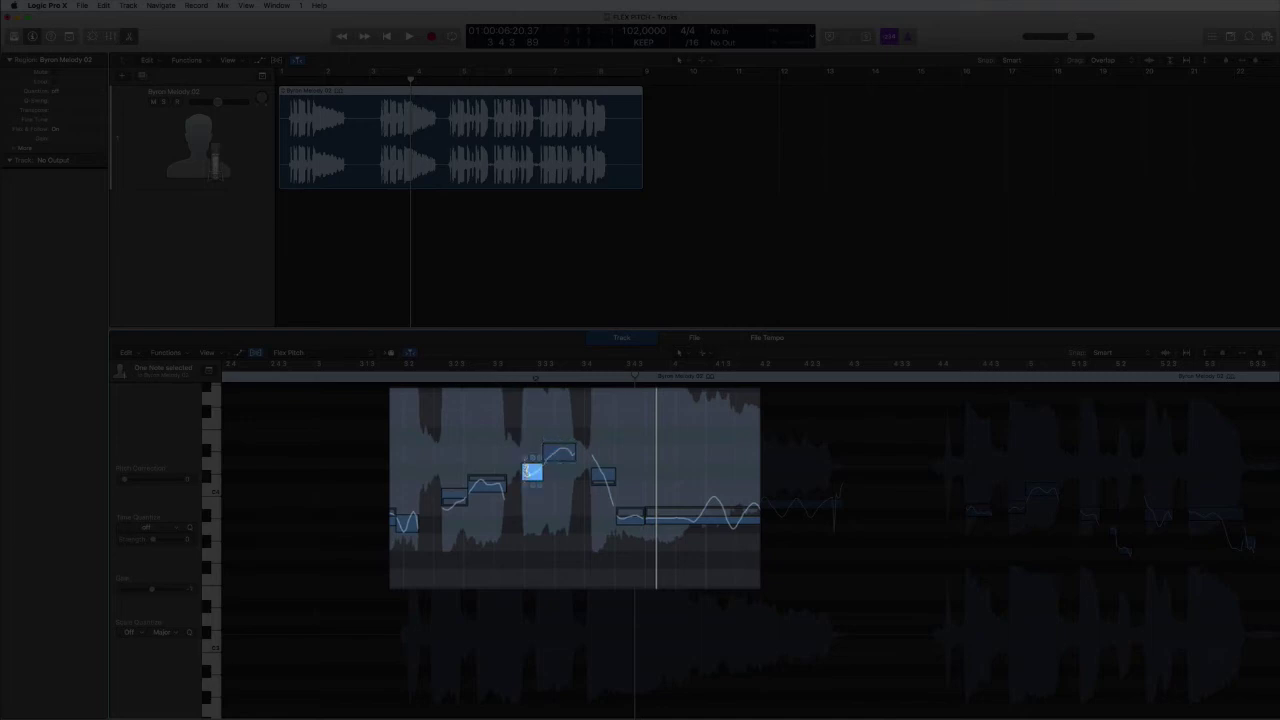
pyautogui.click(532, 470)
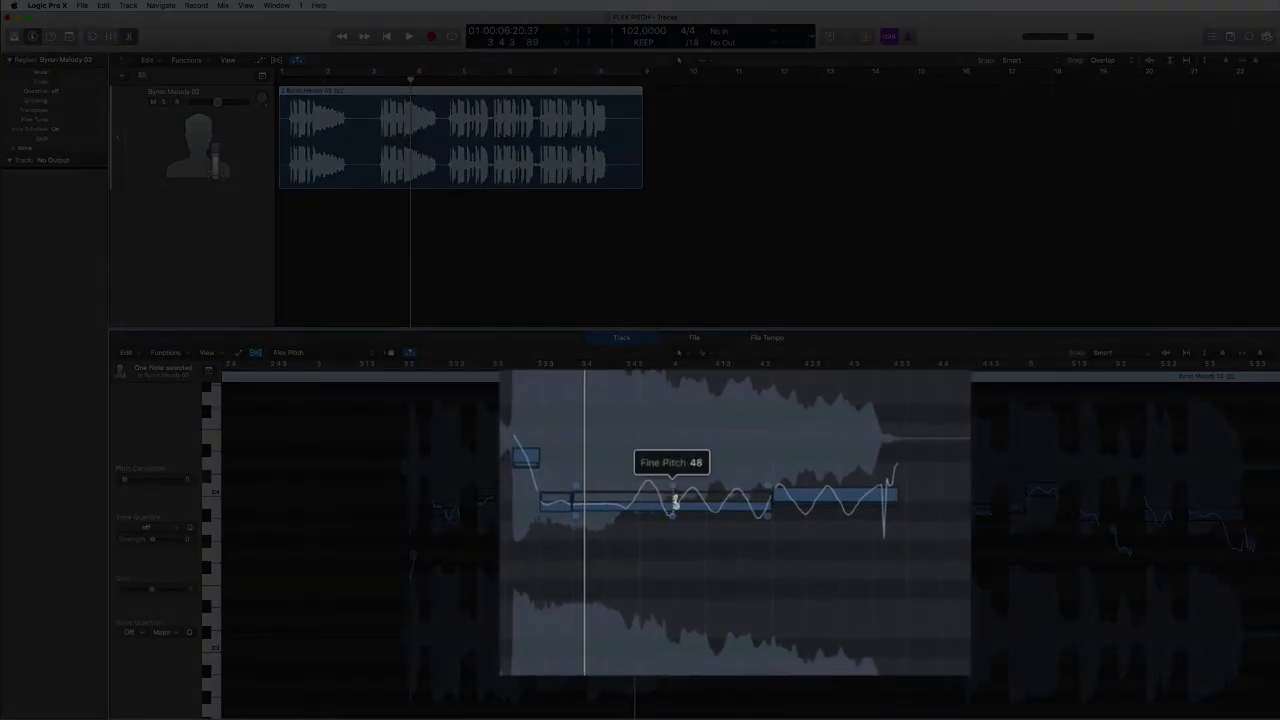
pyautogui.click(671, 500)
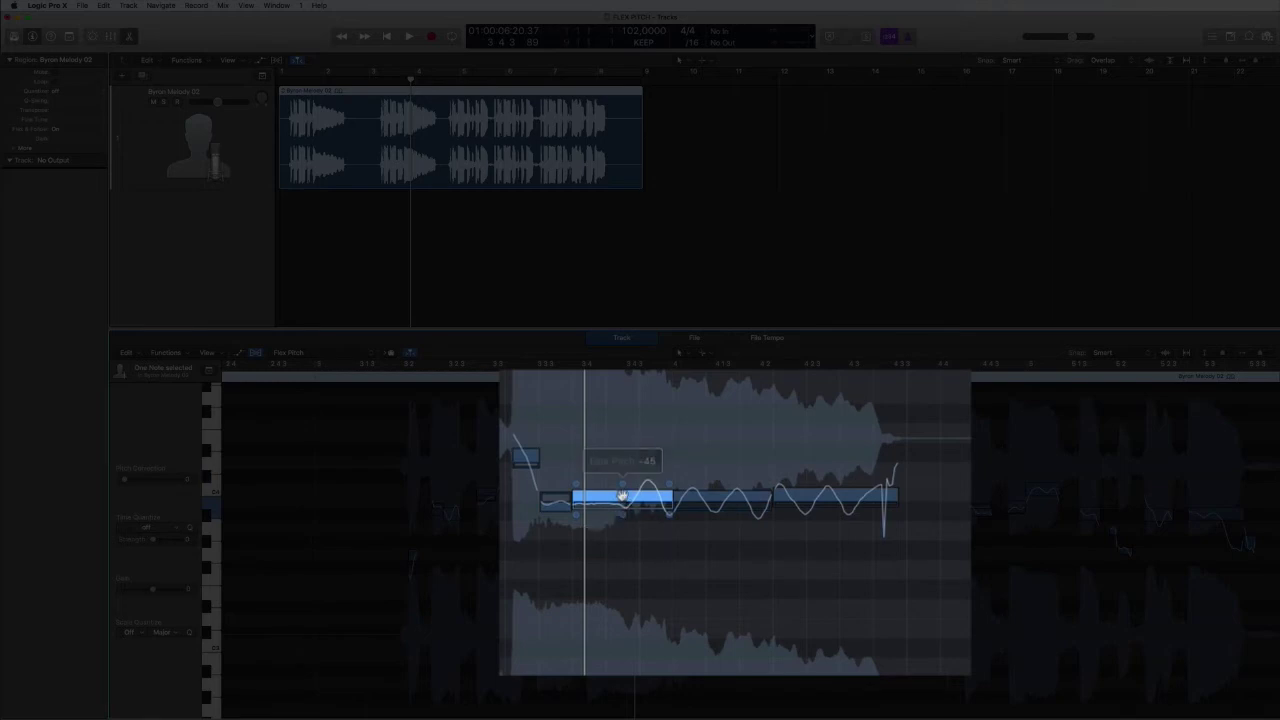
# Try raising the first part of the sustained note, lowering the second to A3 and raising the third, and play back the phrase.
pyautogui.moveTo(622, 494); pyautogui.dragTo(622, 457)
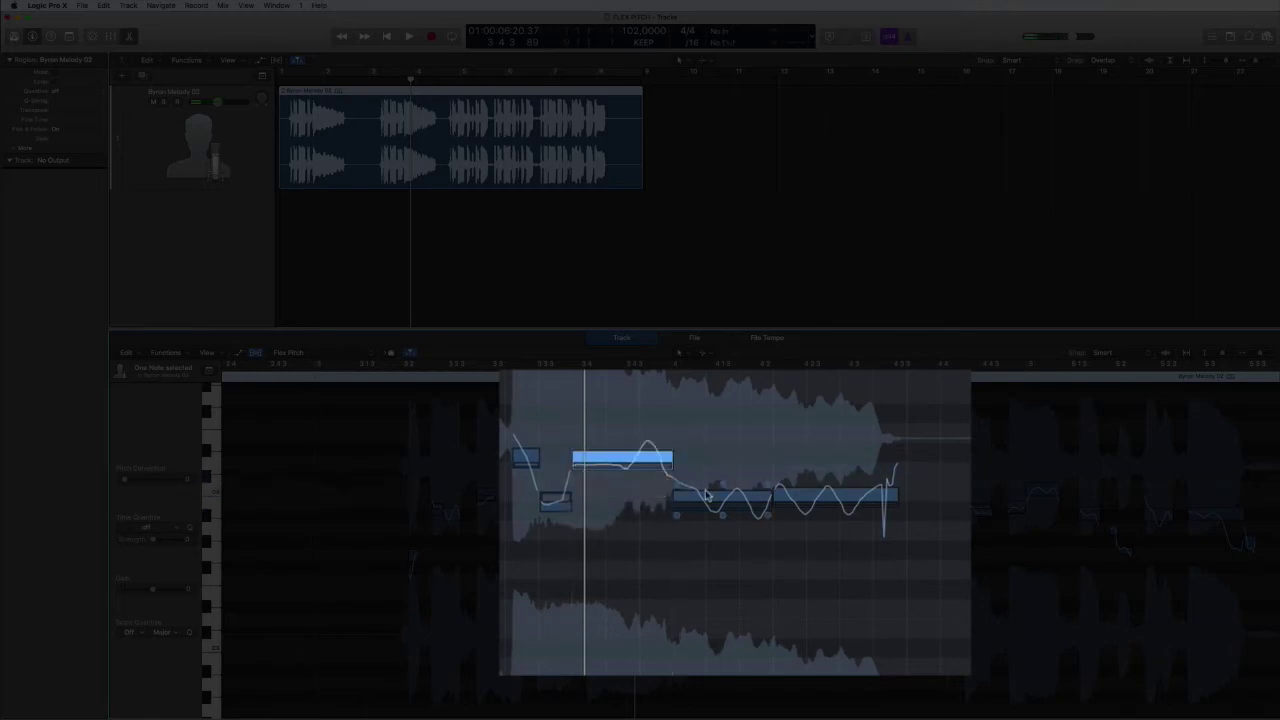
pyautogui.moveTo(712, 497); pyautogui.dragTo(714, 545)
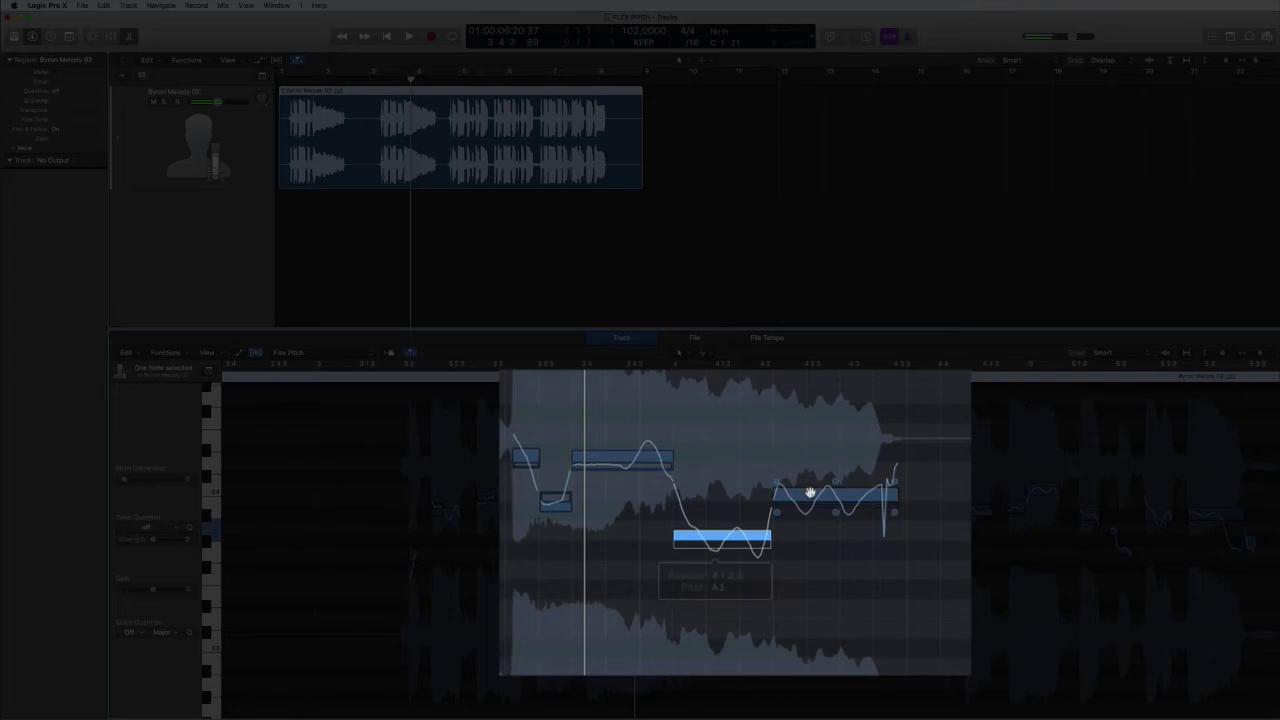
pyautogui.moveTo(831, 497); pyautogui.dragTo(834, 397)
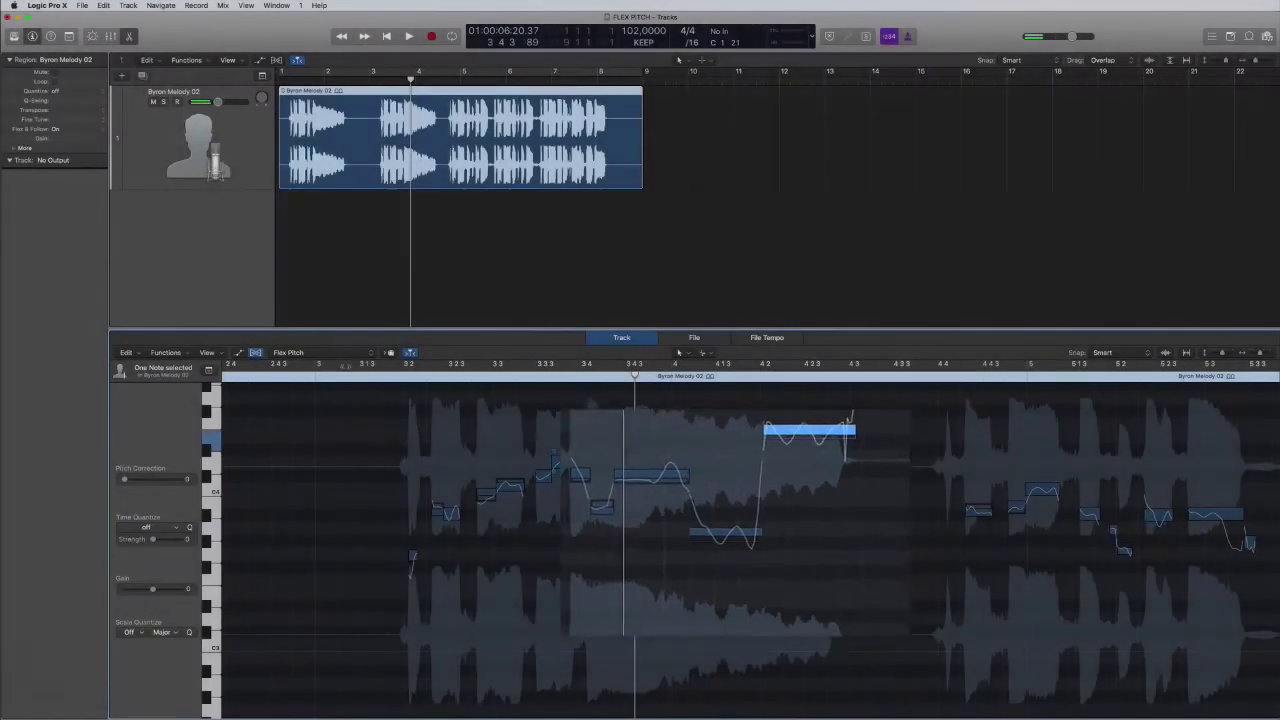
pyautogui.press('space')
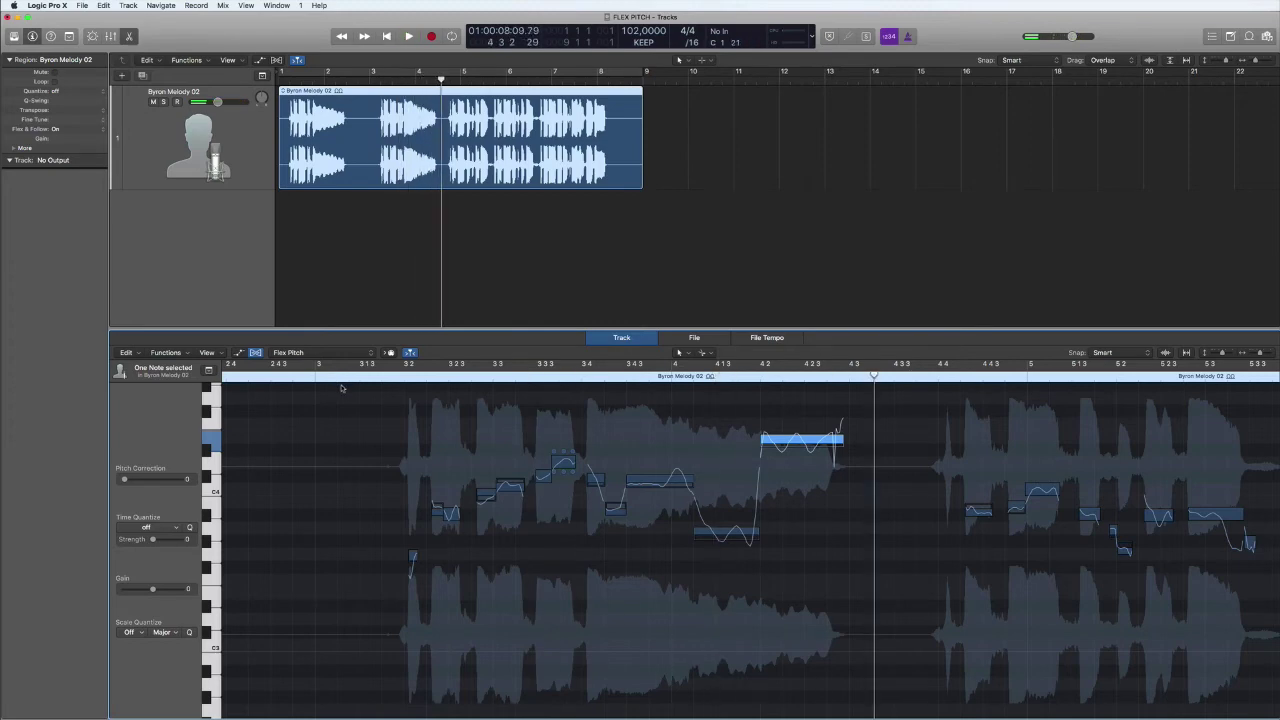
pyautogui.press('space')
pyautogui.scroll(-8, 313, 489)
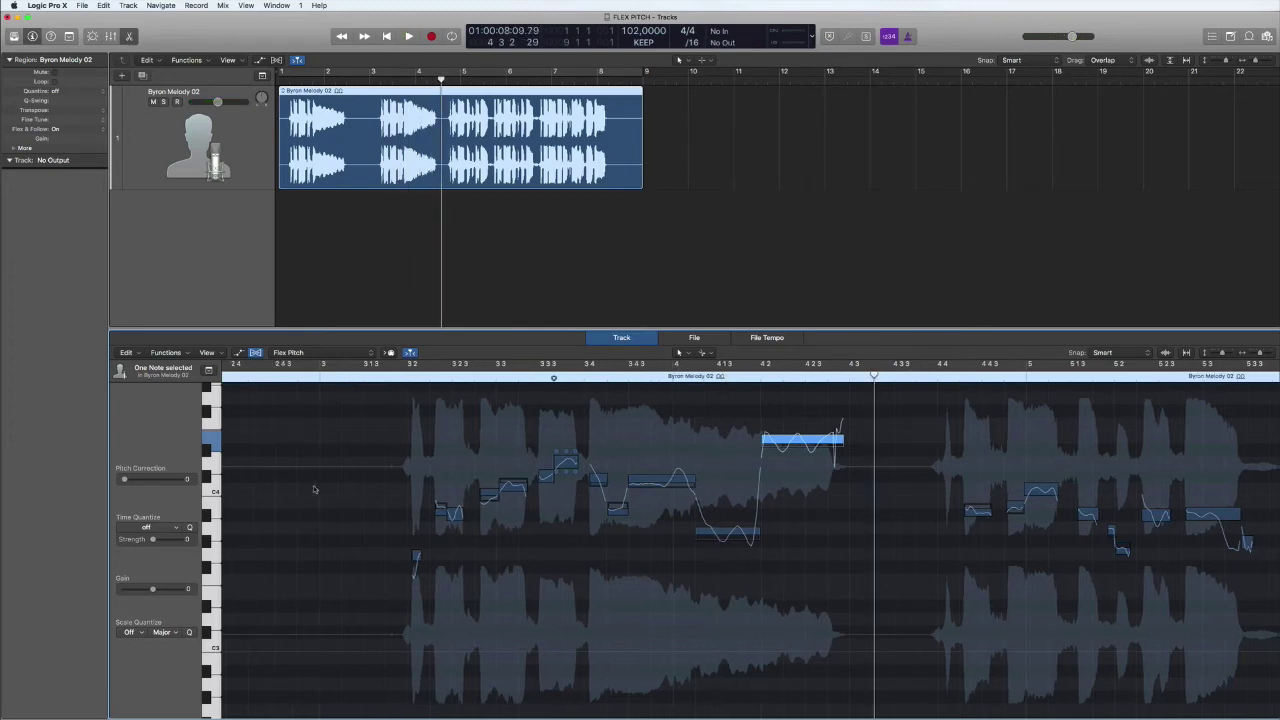
# Undo the three pitch moves made to the parts of the sustained note at bar 4.
pyautogui.press('super+Right')
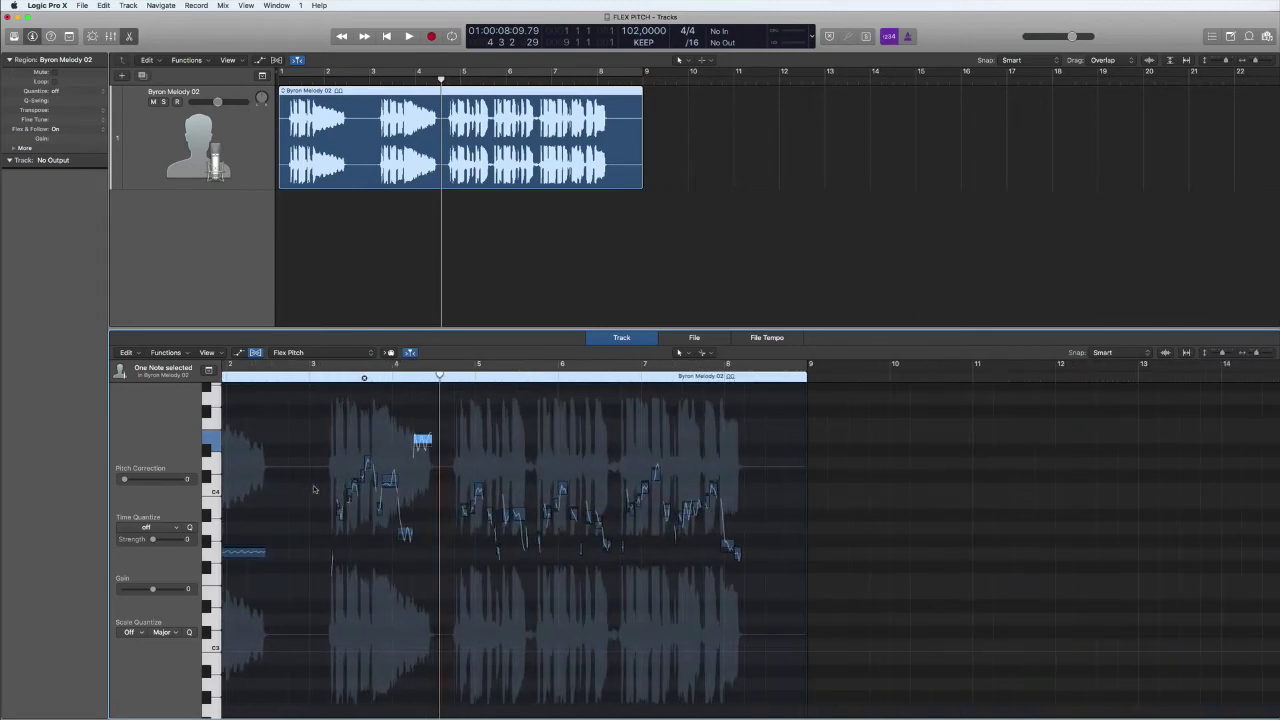
pyautogui.press('super+z')
pyautogui.press('super+z')
pyautogui.press('super+z')
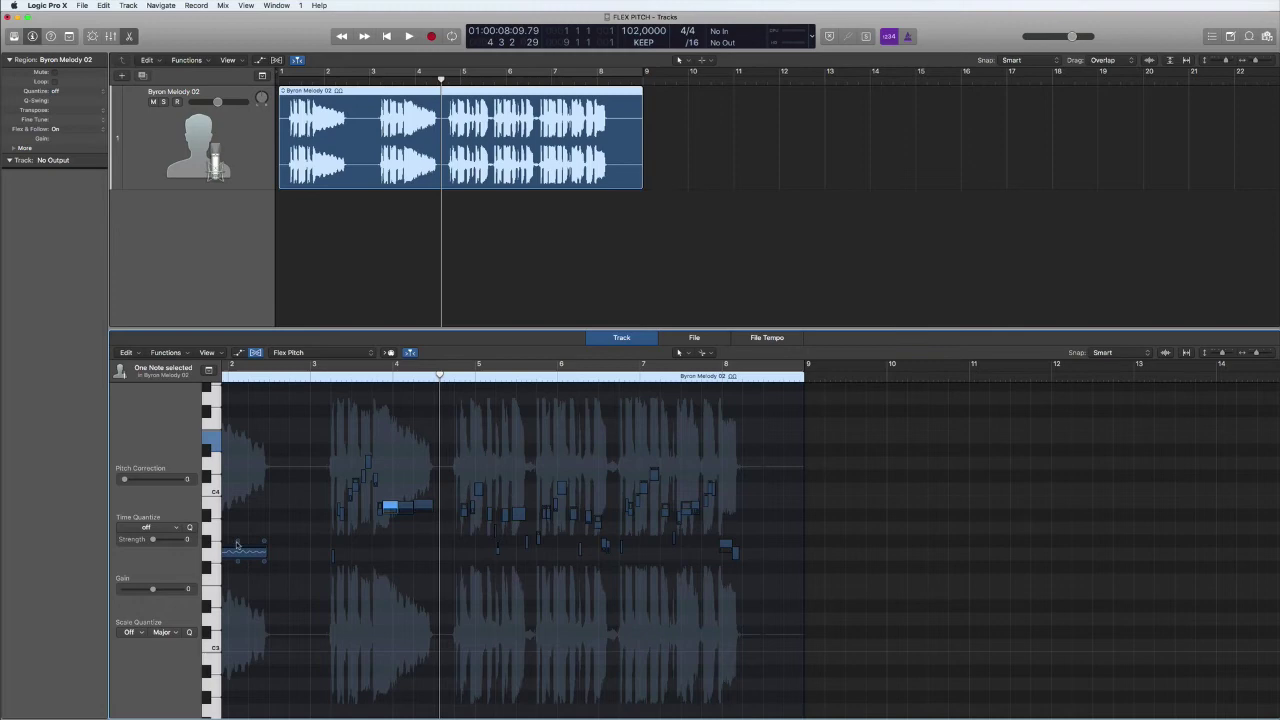
pyautogui.hscroll(-3, 267, 533)
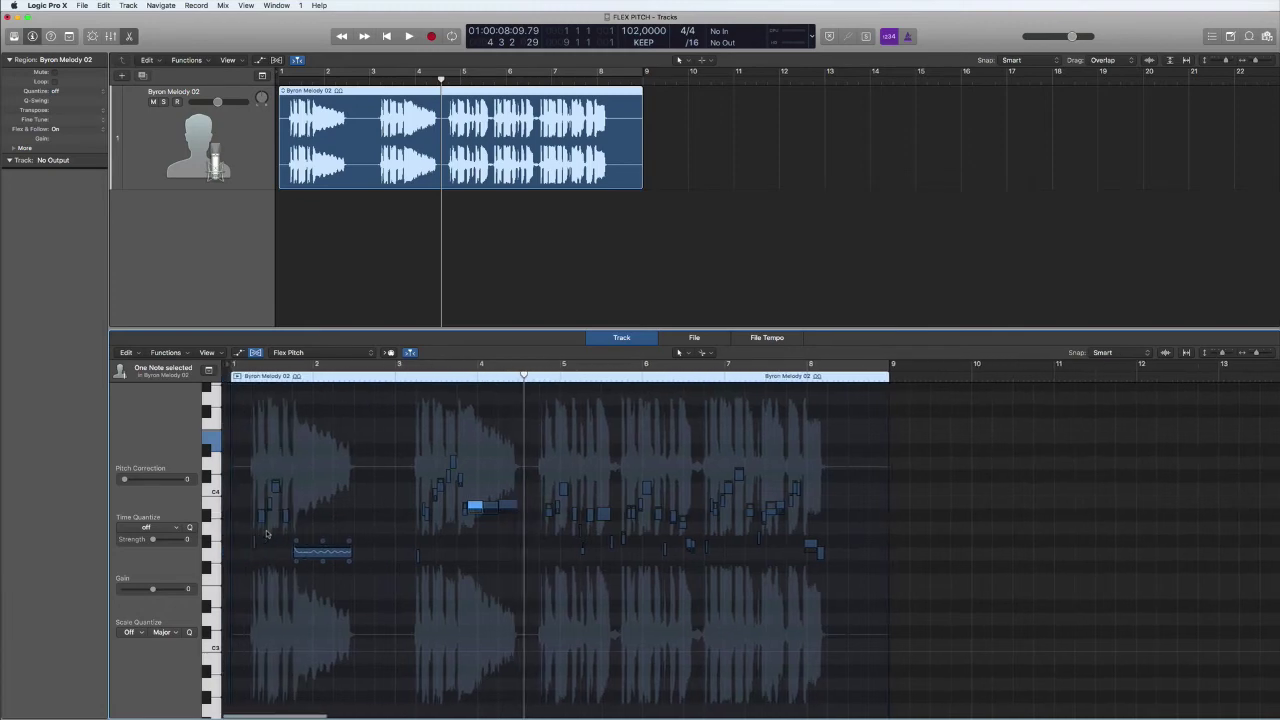
# Select all notes, try Pitch Correction at 100, and return it to 0.
pyautogui.click(378, 502)
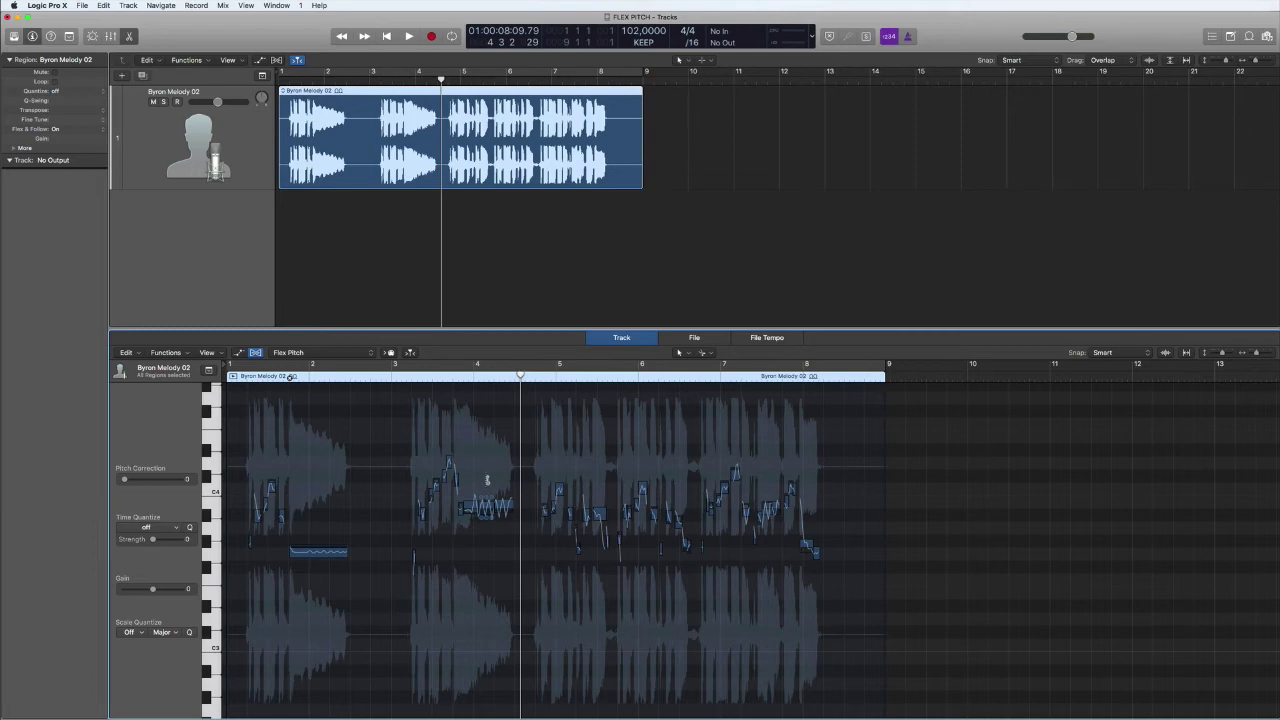
pyautogui.press('super+a')
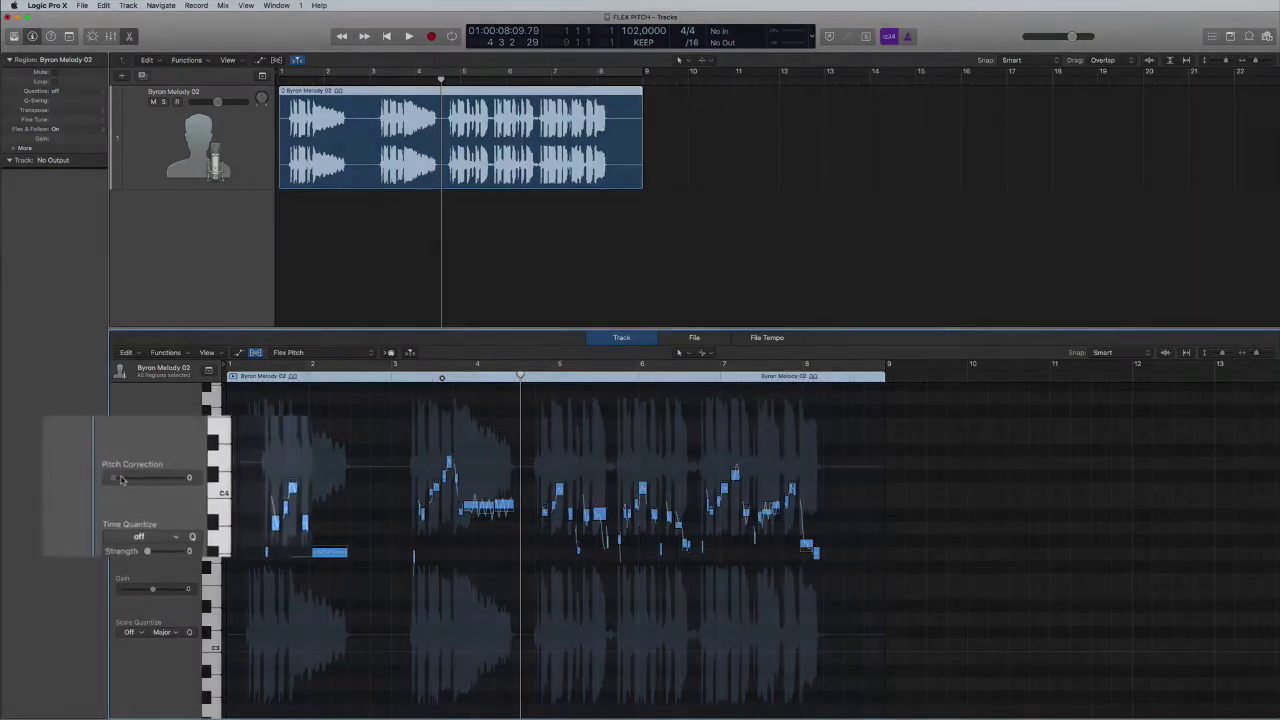
pyautogui.moveTo(124, 480); pyautogui.dragTo(229, 484)
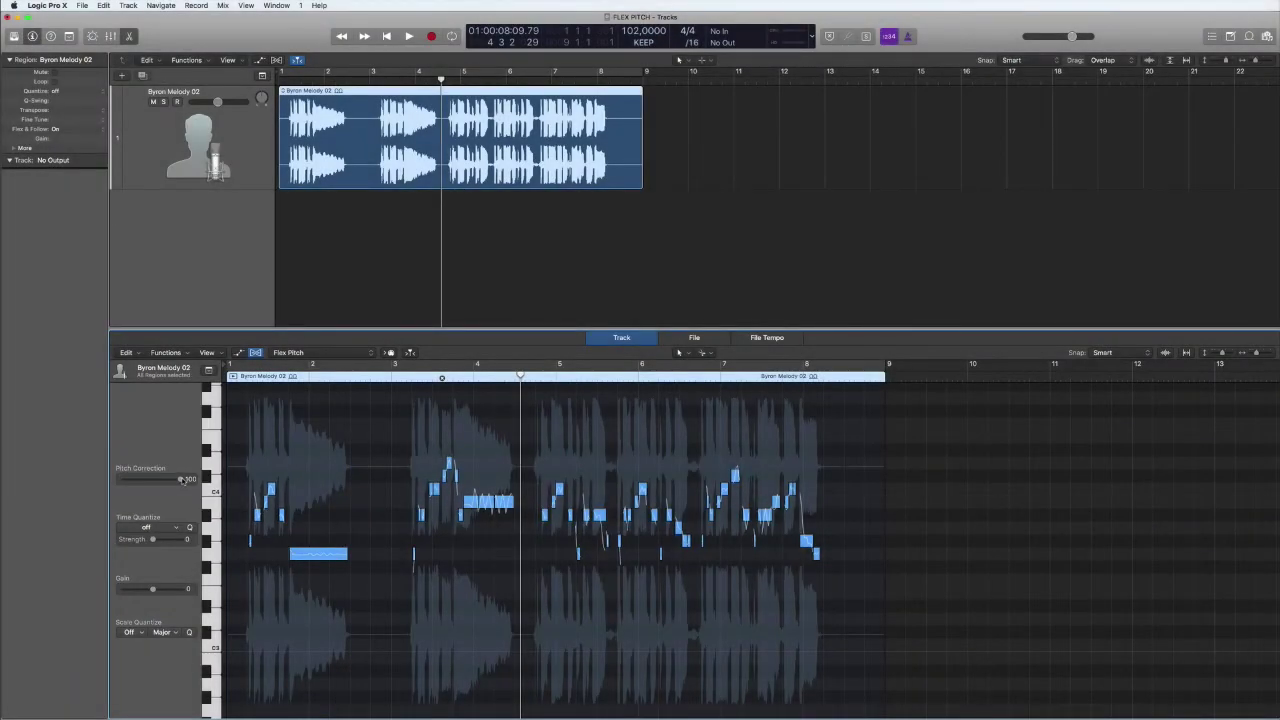
pyautogui.moveTo(182, 479); pyautogui.dragTo(88, 480)
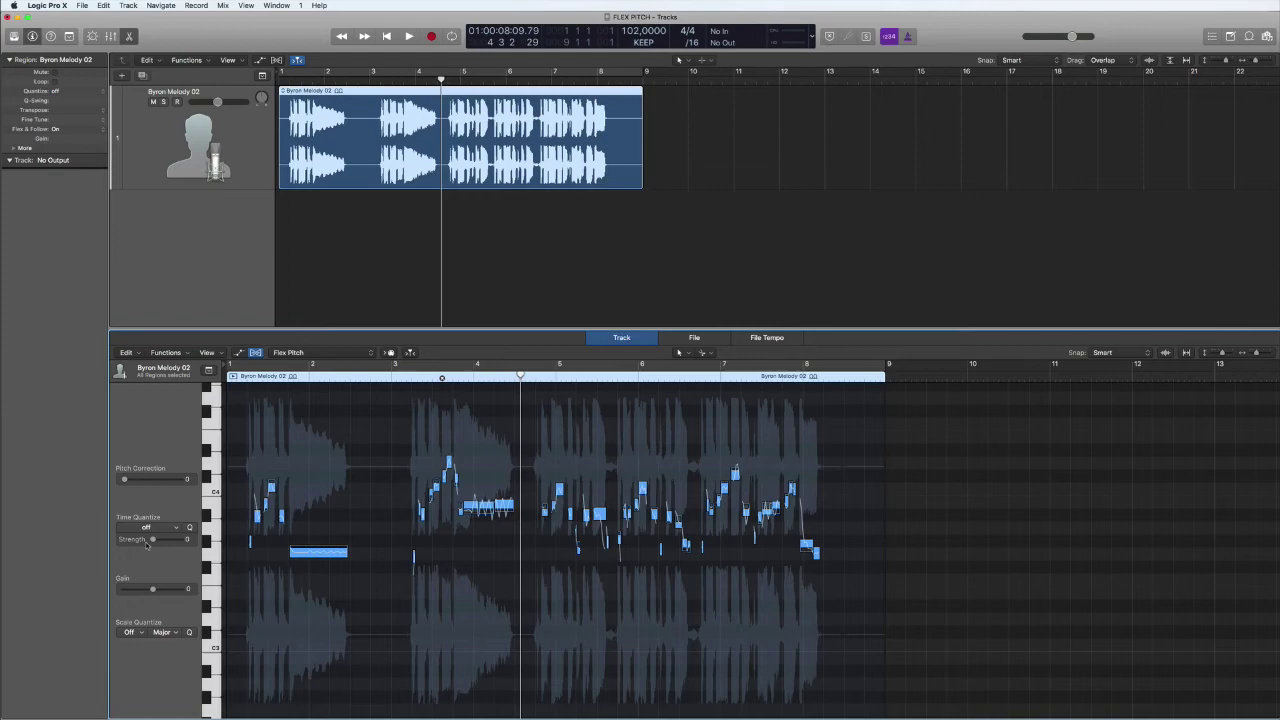
# Try Time Quantize at 1/16 Note with a higher strength on the selected notes, and turn it off again.
pyautogui.click(175, 528)
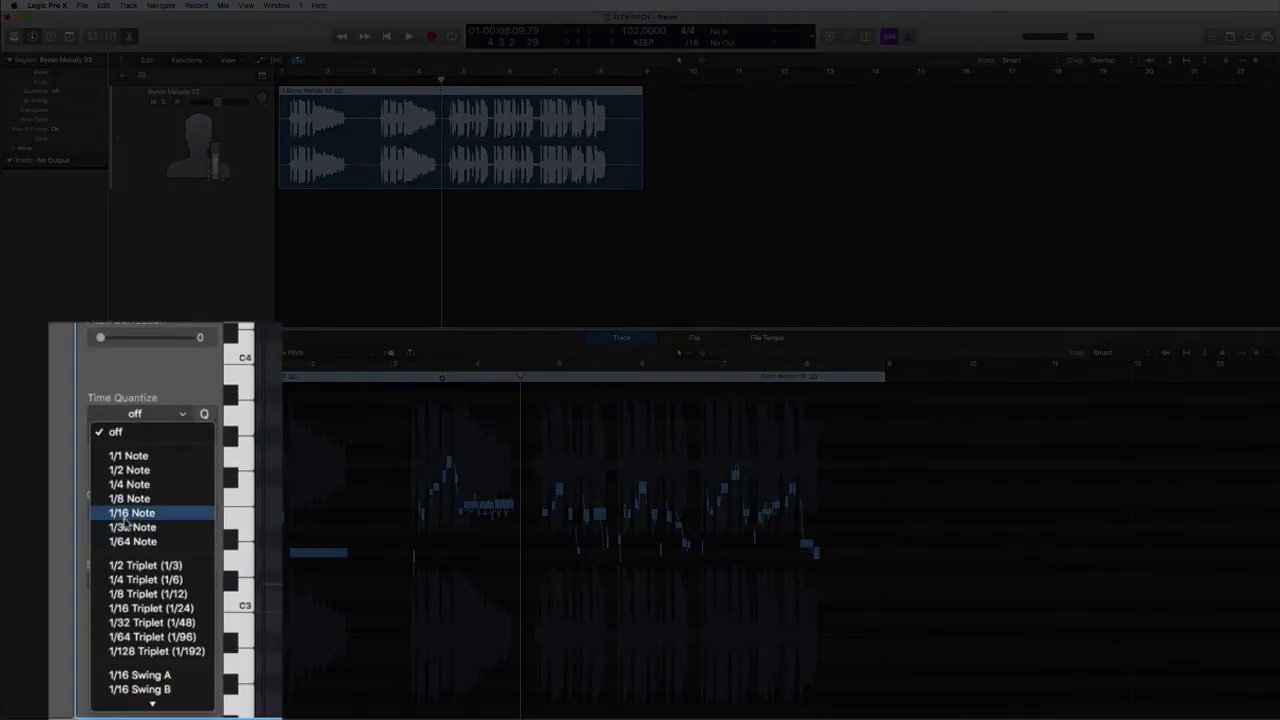
pyautogui.click(125, 514)
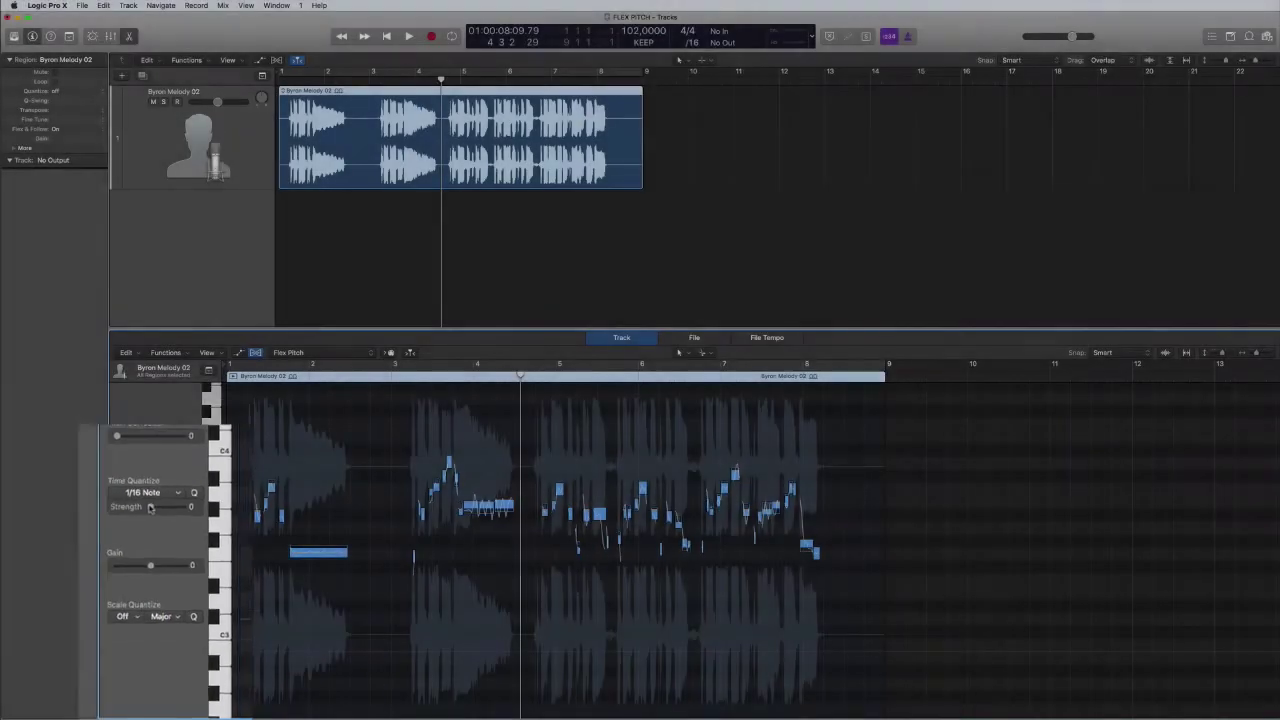
pyautogui.moveTo(151, 539); pyautogui.dragTo(198, 541)
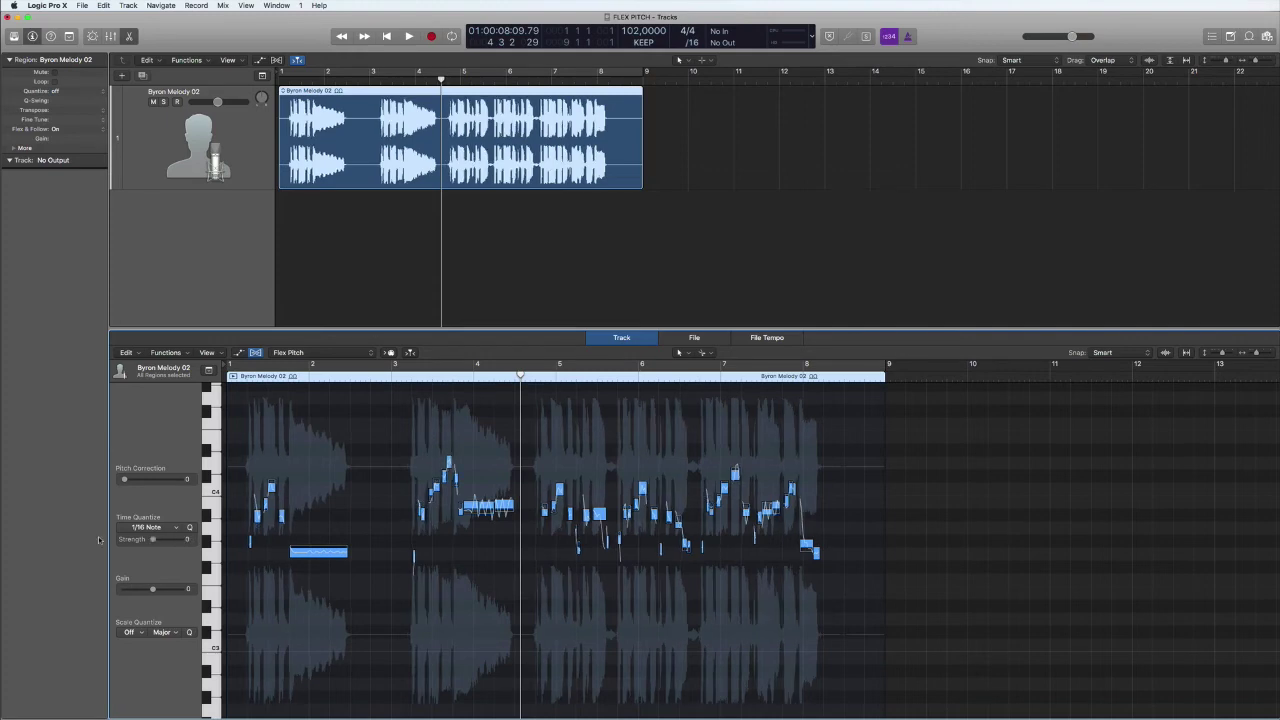
pyautogui.click(178, 528)
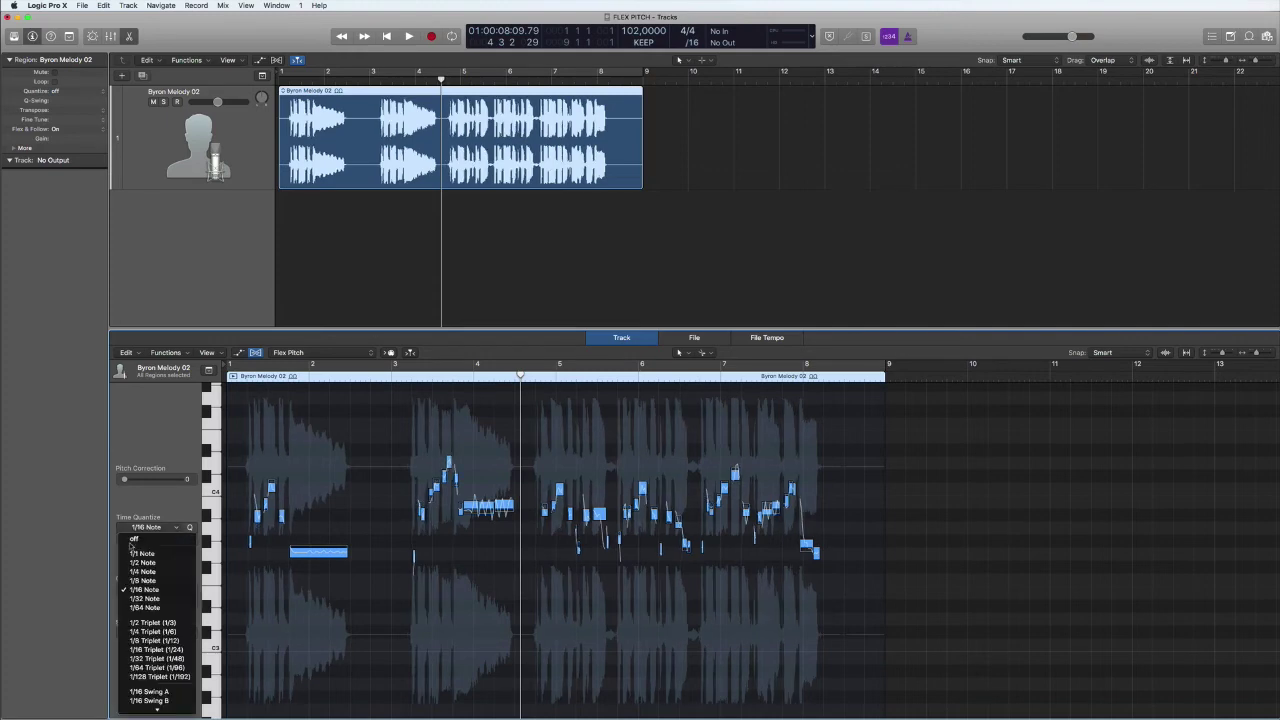
pyautogui.click(134, 539)
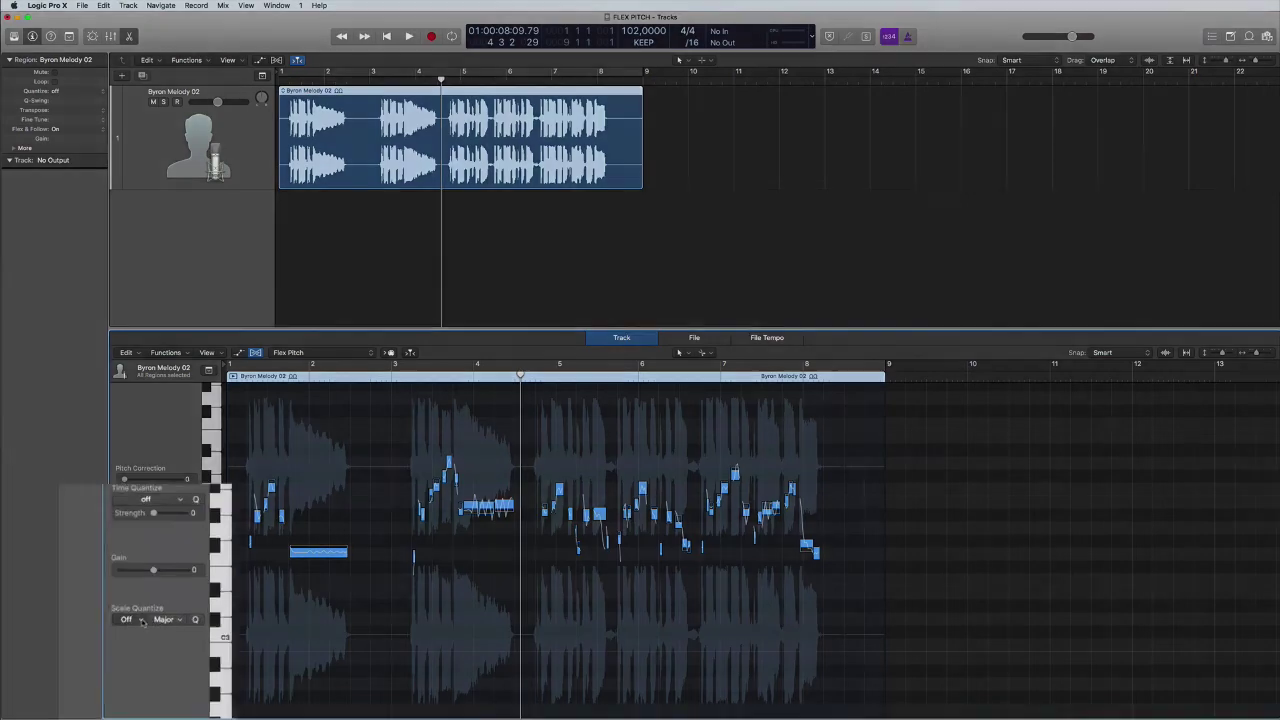
# Try Scale Quantize on the selected notes with F# major and C# major, and set the scale to Eb major.
pyautogui.click(145, 633)
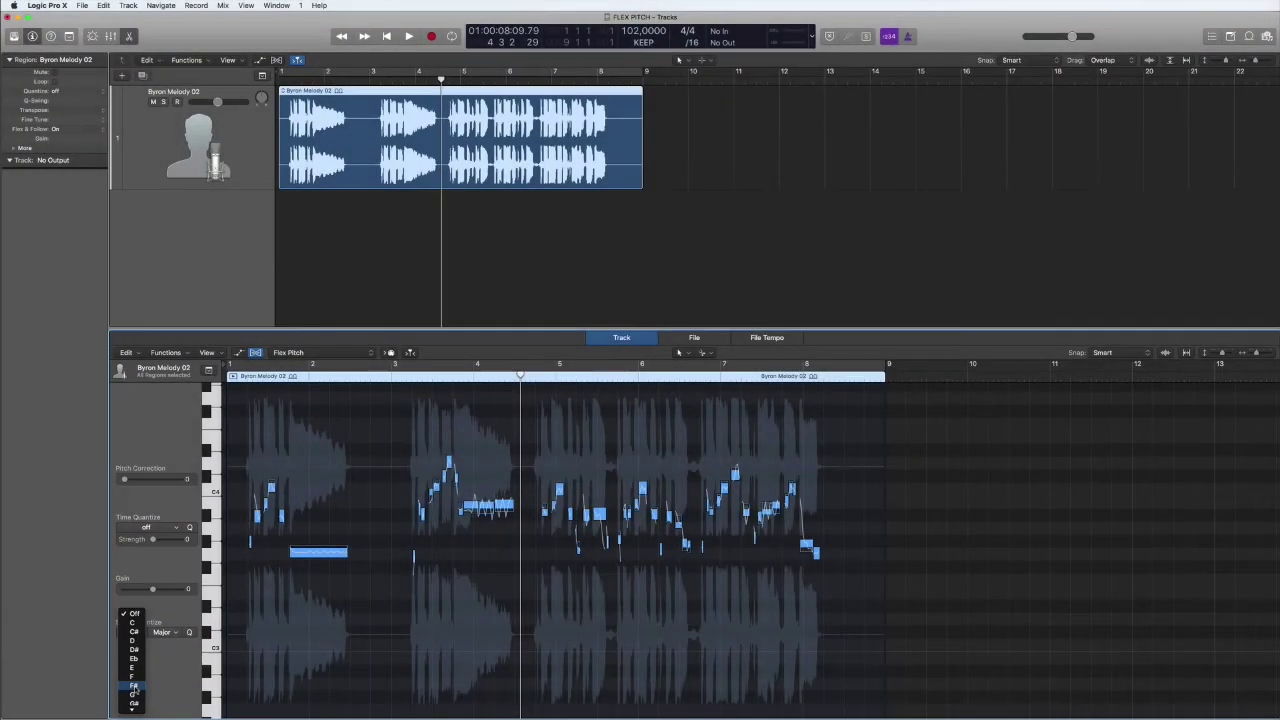
pyautogui.click(131, 679)
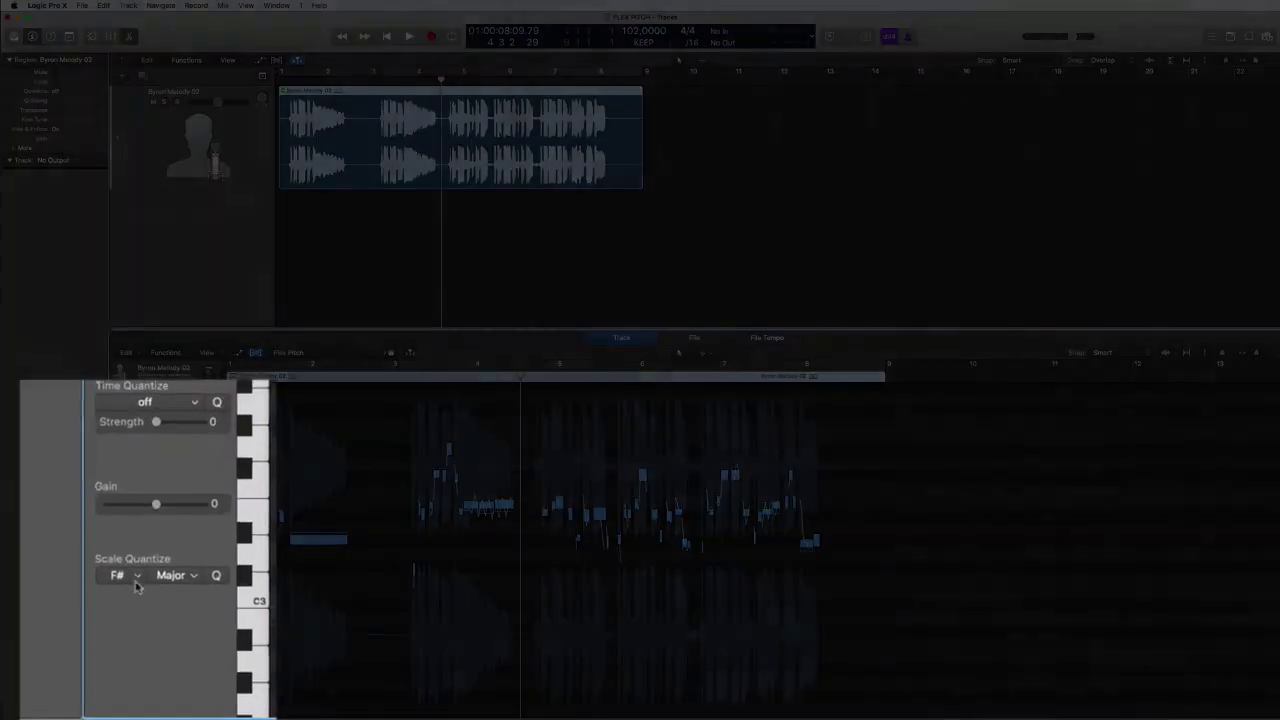
pyautogui.click(133, 626)
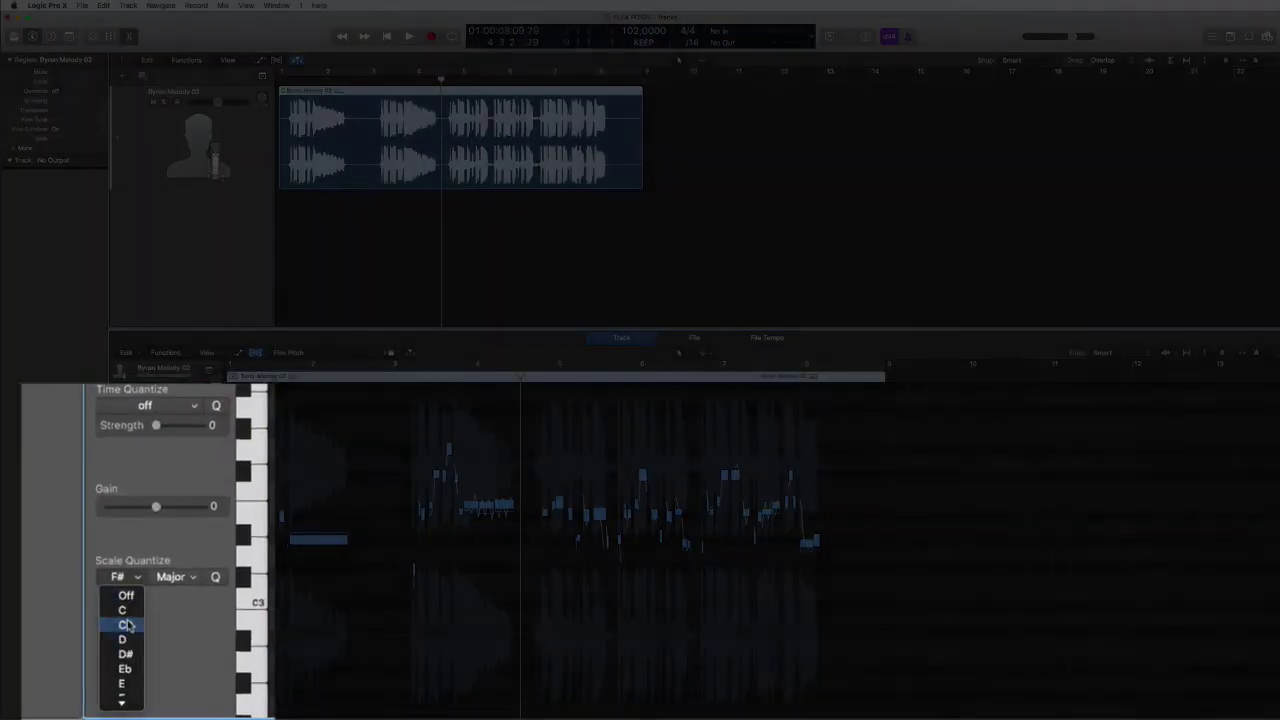
pyautogui.click(127, 623)
pyautogui.click(141, 633)
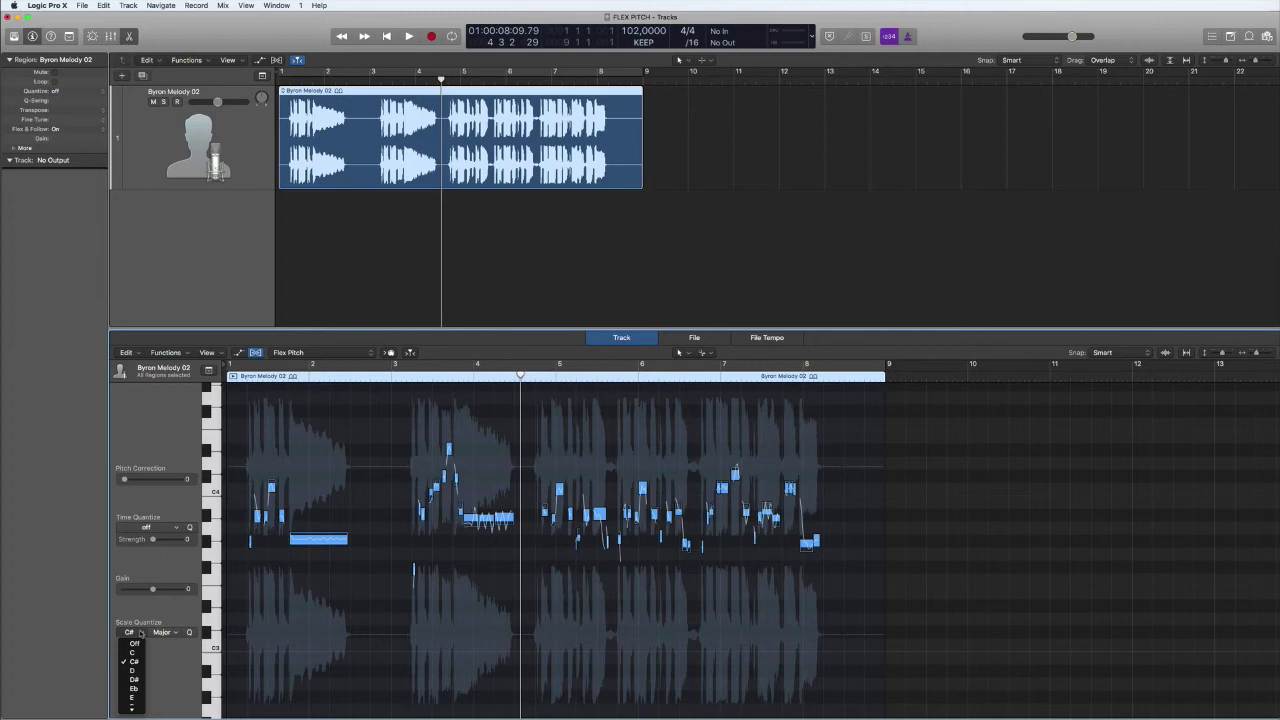
pyautogui.click(135, 688)
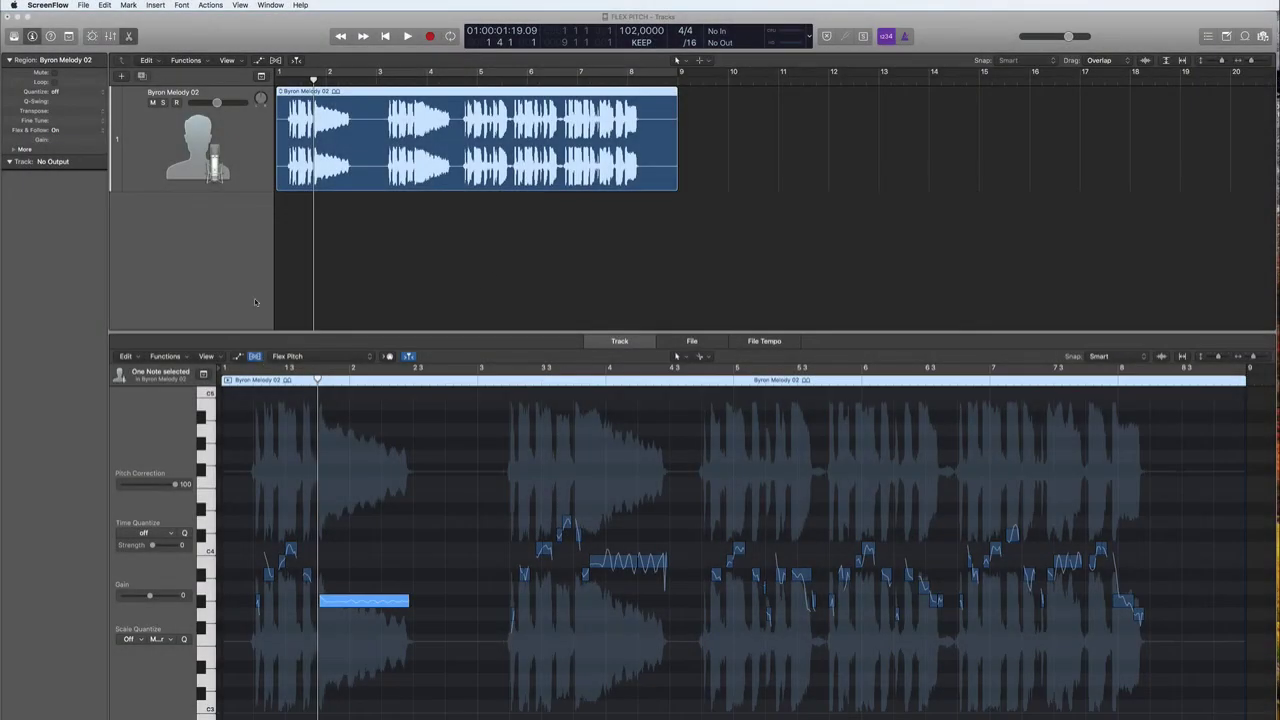
# Close the audio editor and show the melody's Flex Pitch notes directly in the tracks area.
pyautogui.click(130, 33)
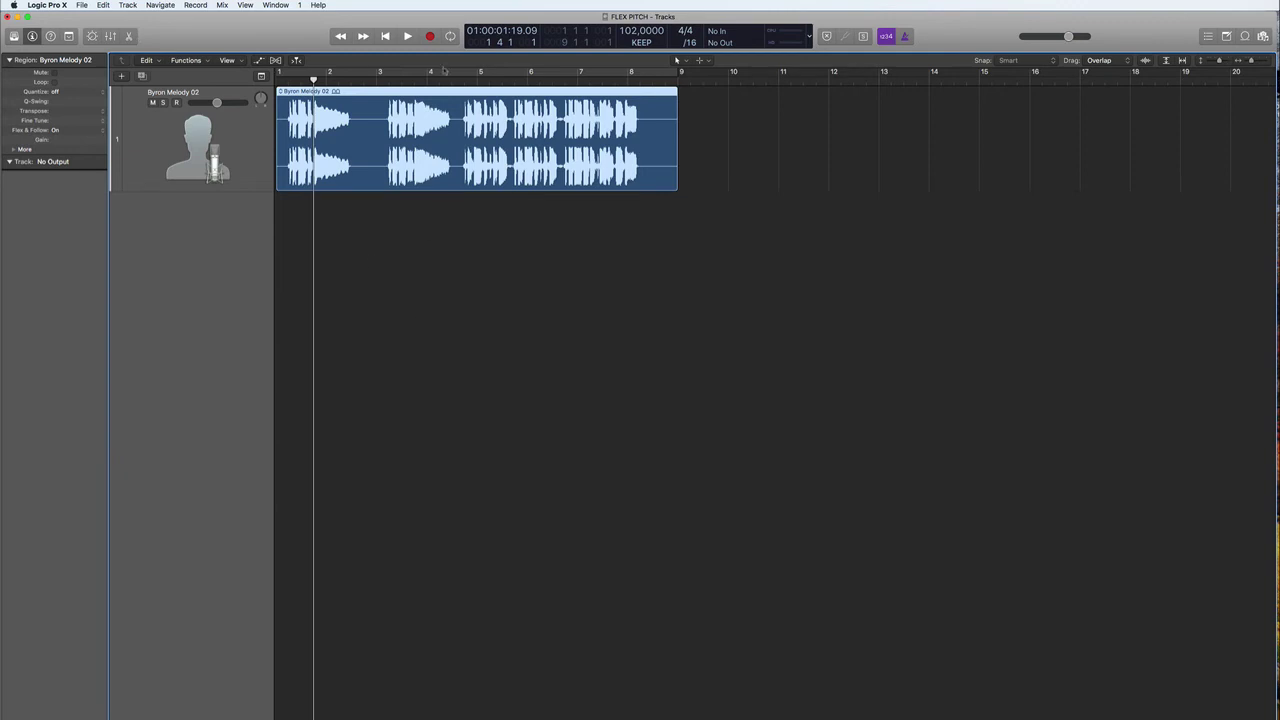
pyautogui.click(275, 60)
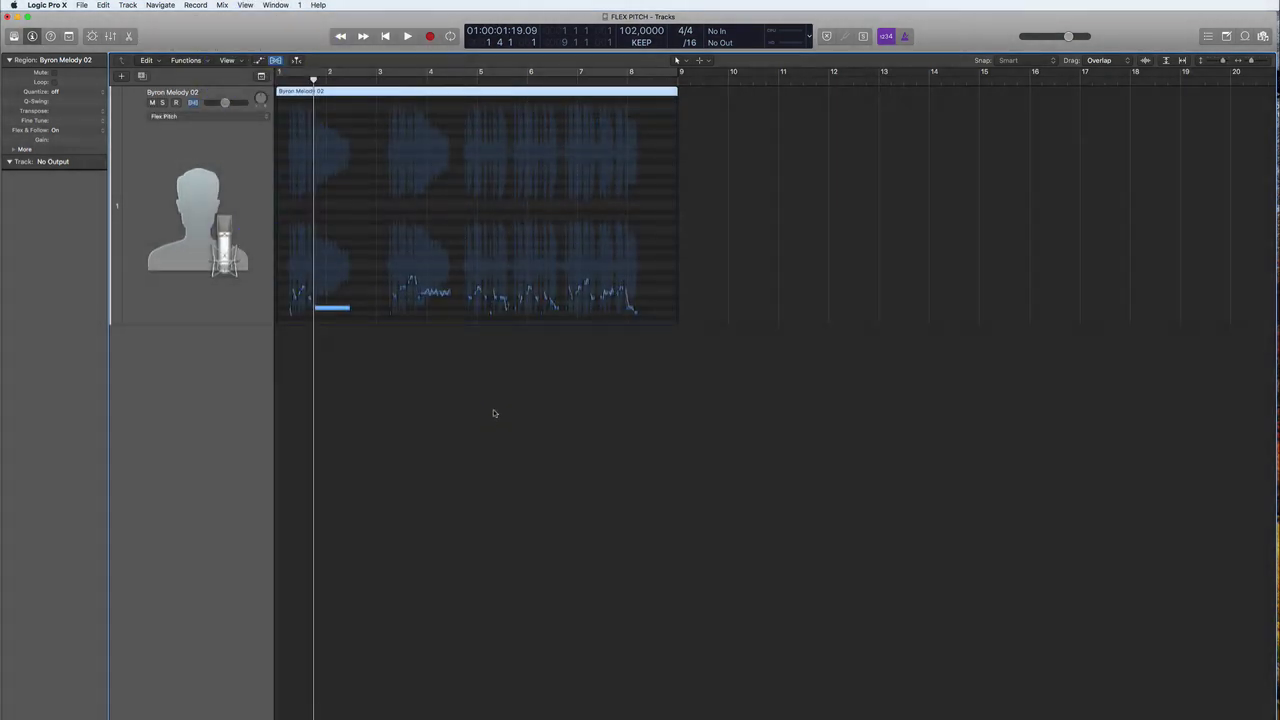
# Raise the pitch of the middle part of the sustained note just after bar 4 in the tracks area.
pyautogui.hscroll(5, 494, 411)
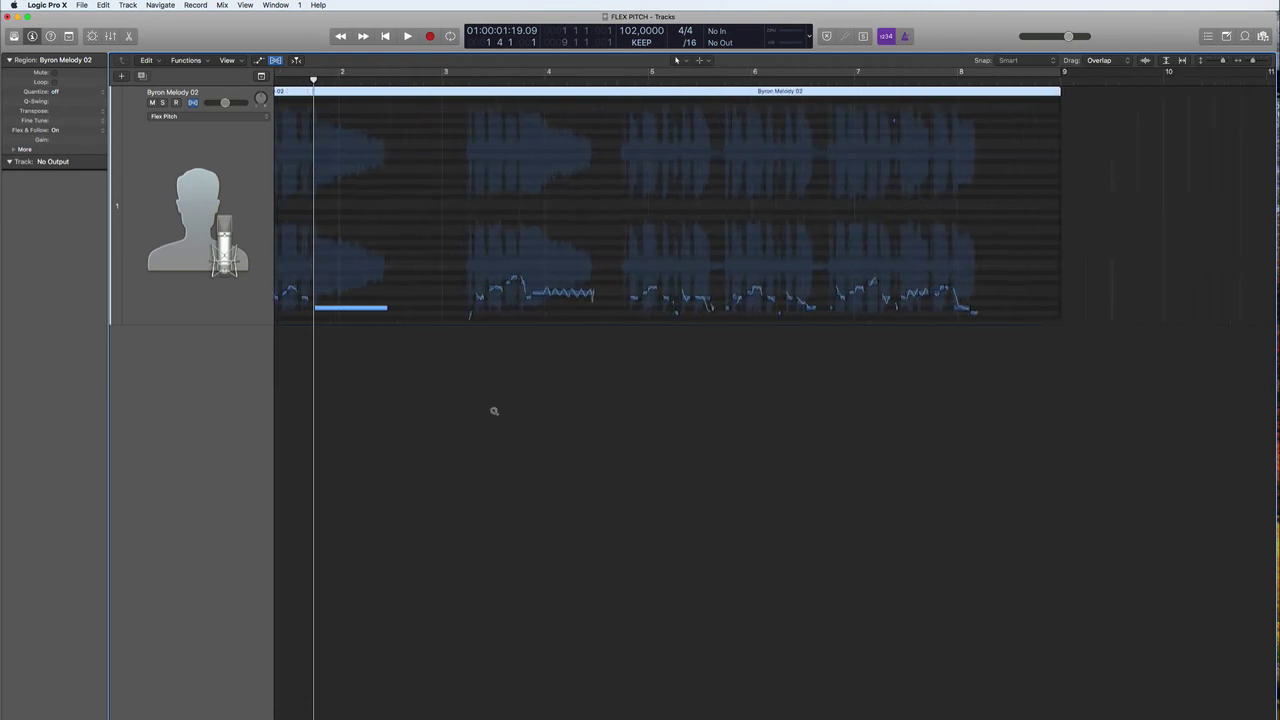
pyautogui.scroll(3, 494, 411)
pyautogui.scroll(2, 494, 411)
pyautogui.hscroll(4, 494, 411)
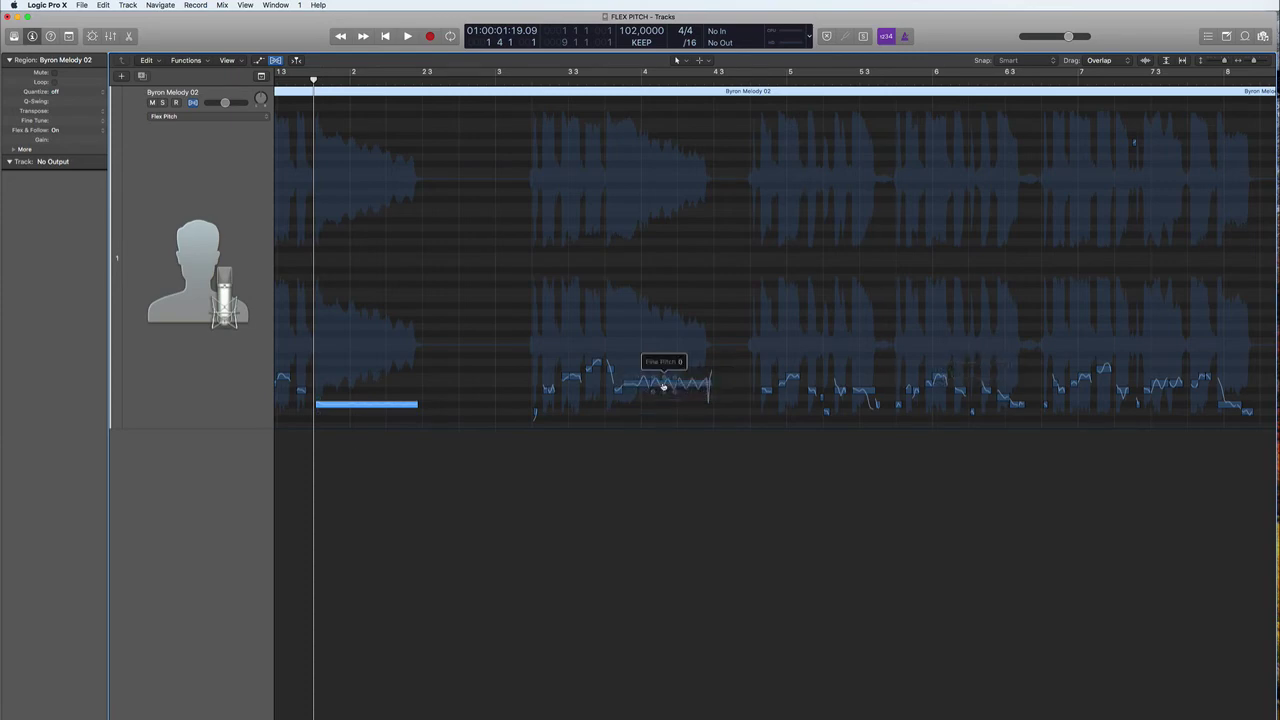
pyautogui.moveTo(663, 386)
pyautogui.mouseDown()
pyautogui.moveTo(660, 349)
pyautogui.moveTo(661, 400)
pyautogui.moveTo(661, 386)
pyautogui.mouseUp()
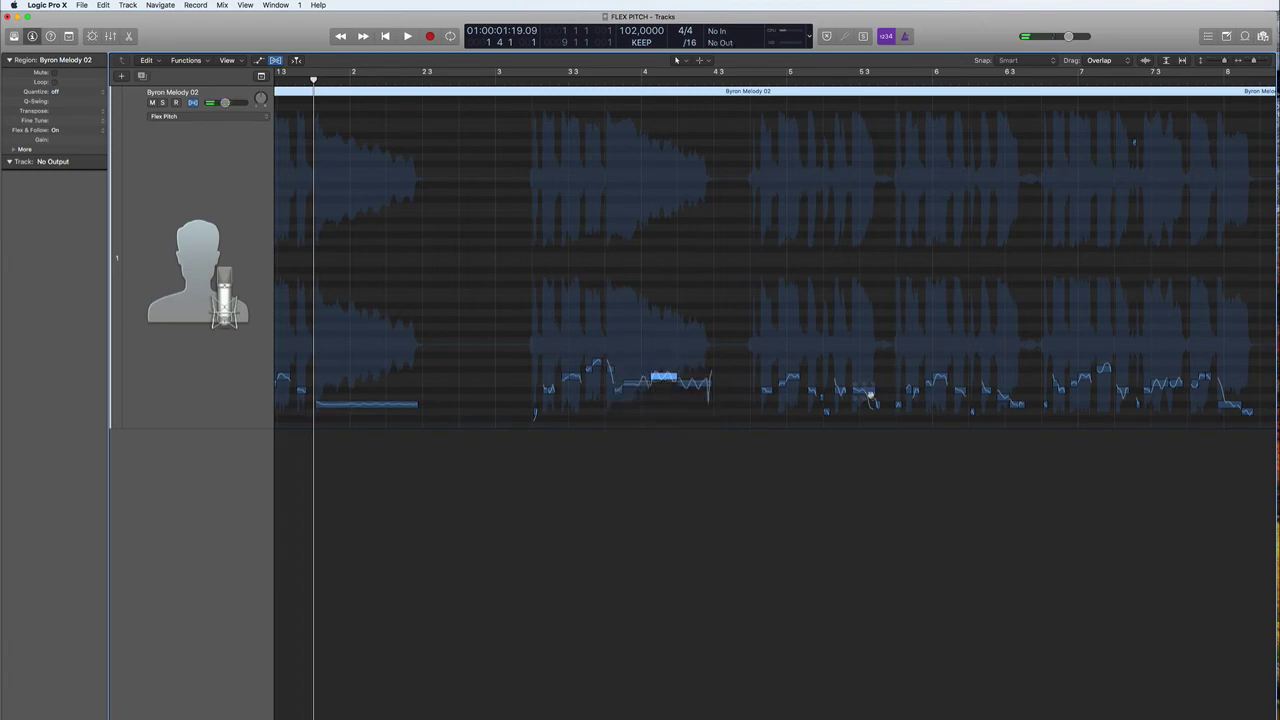
# Select the note at beat 5 3 in the tracks area and reopen the track editor on it.
pyautogui.click(866, 390)
pyautogui.hscroll(-3, 397, 401)
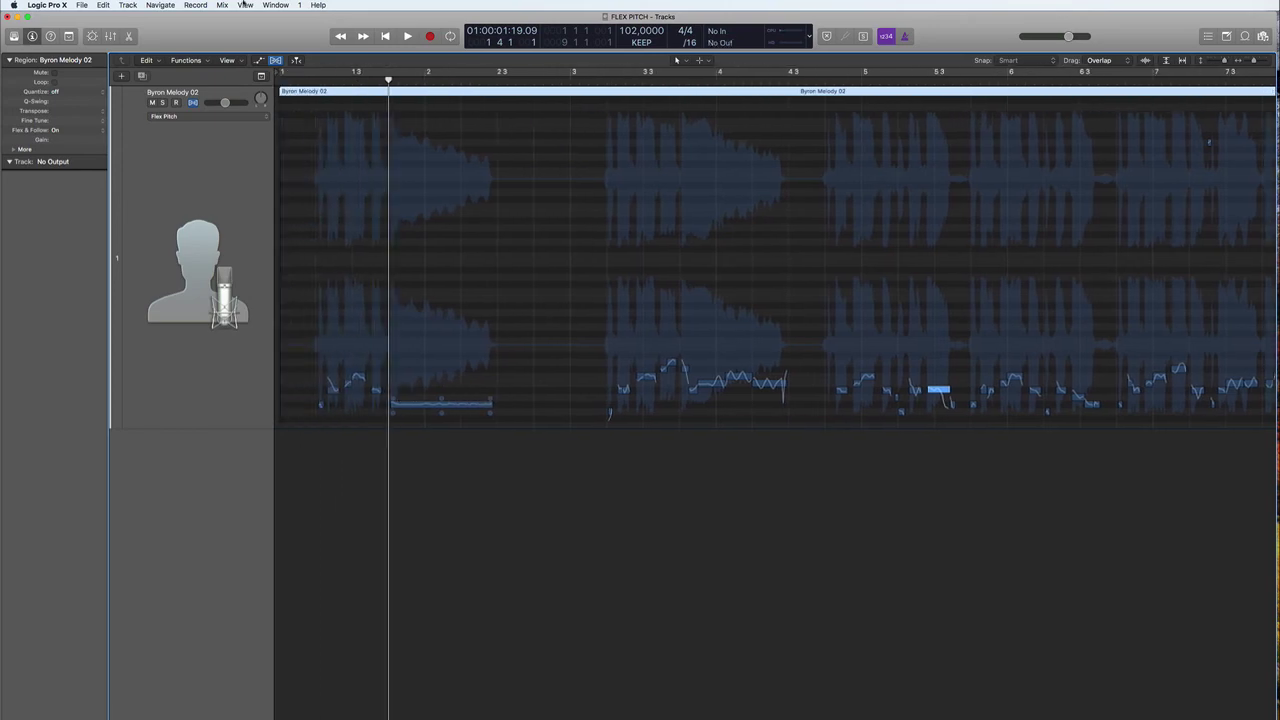
pyautogui.click(128, 37)
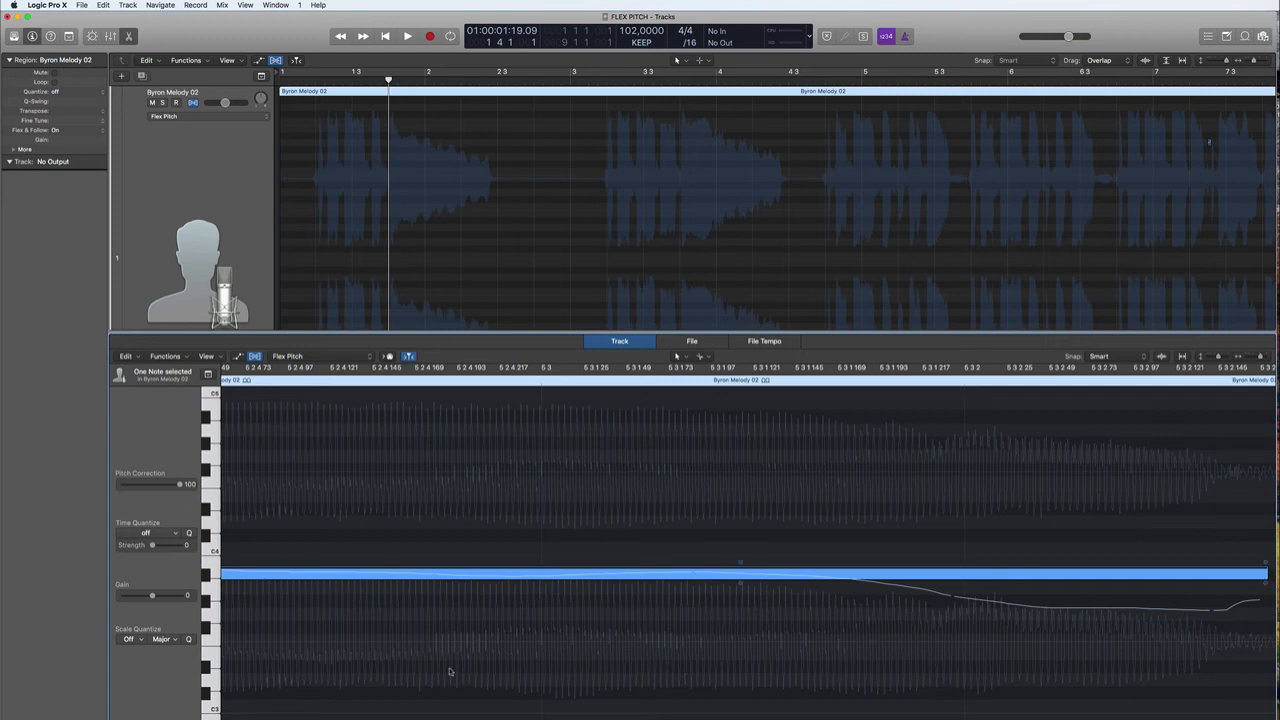
# Hide the Flex Pitch view in the track editor and keep it shown in the tracks area.
pyautogui.scroll(-10, 507, 633)
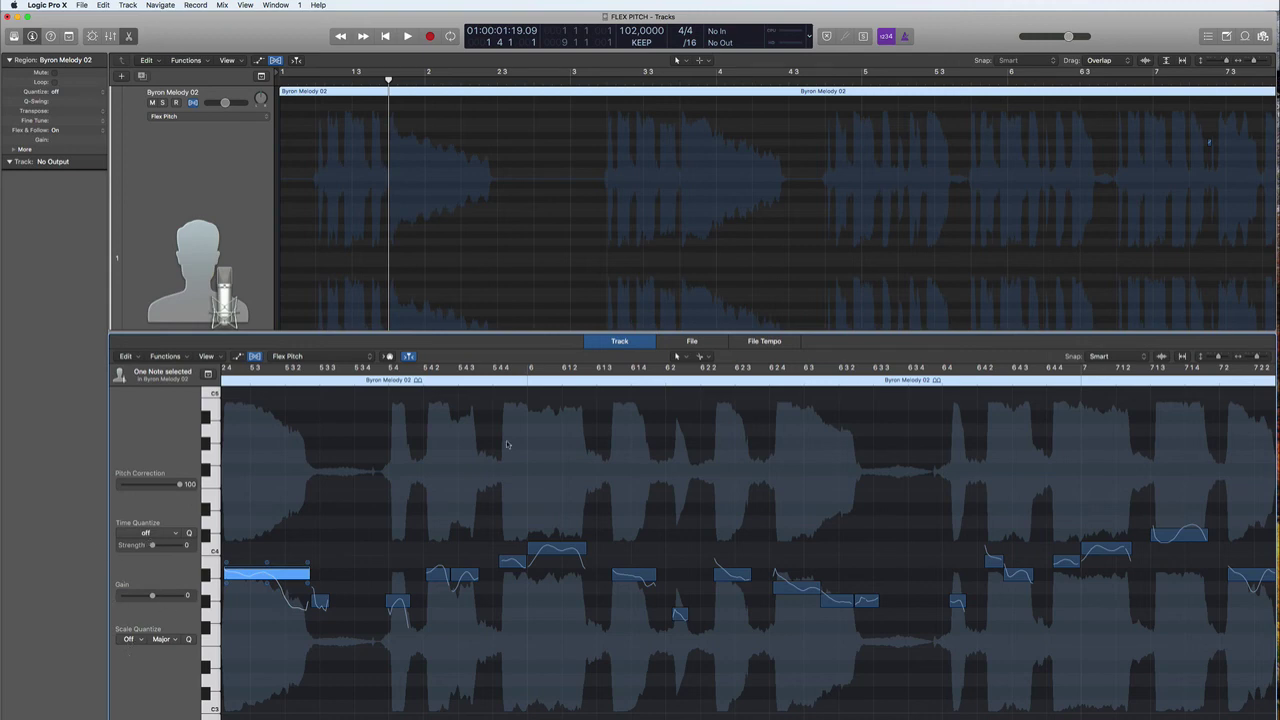
pyautogui.scroll(-4, 545, 310)
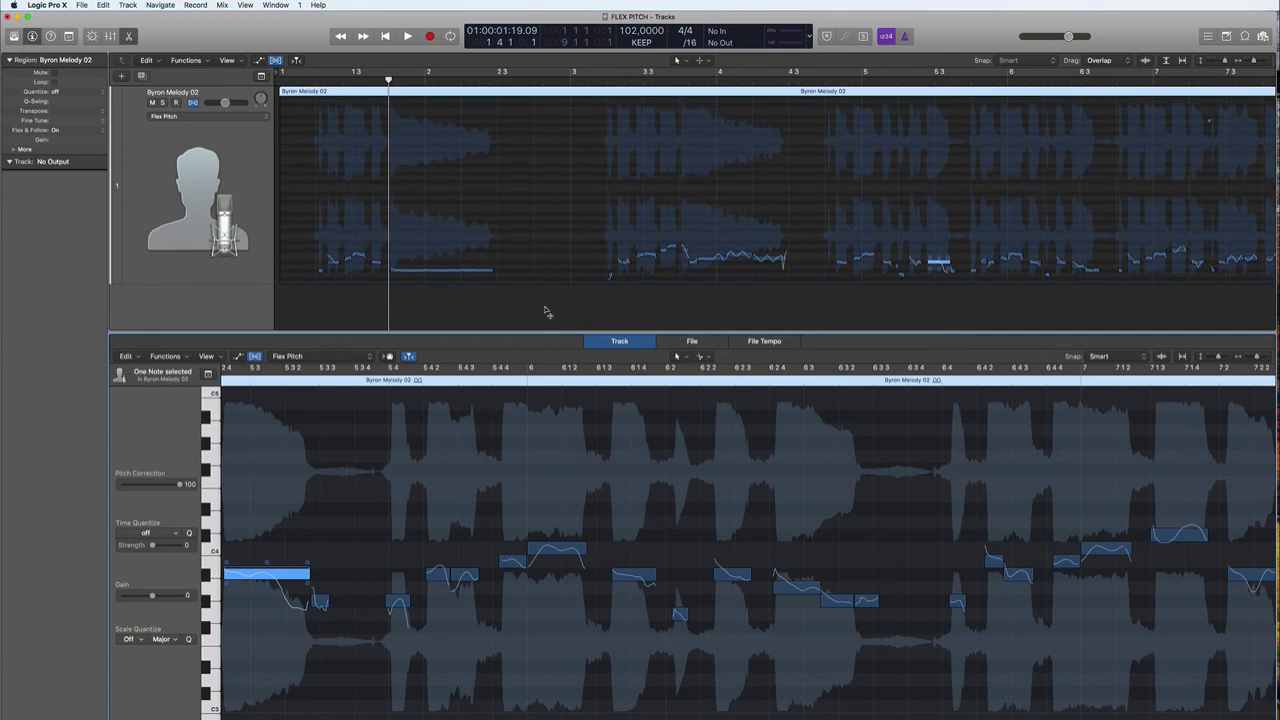
pyautogui.click(254, 356)
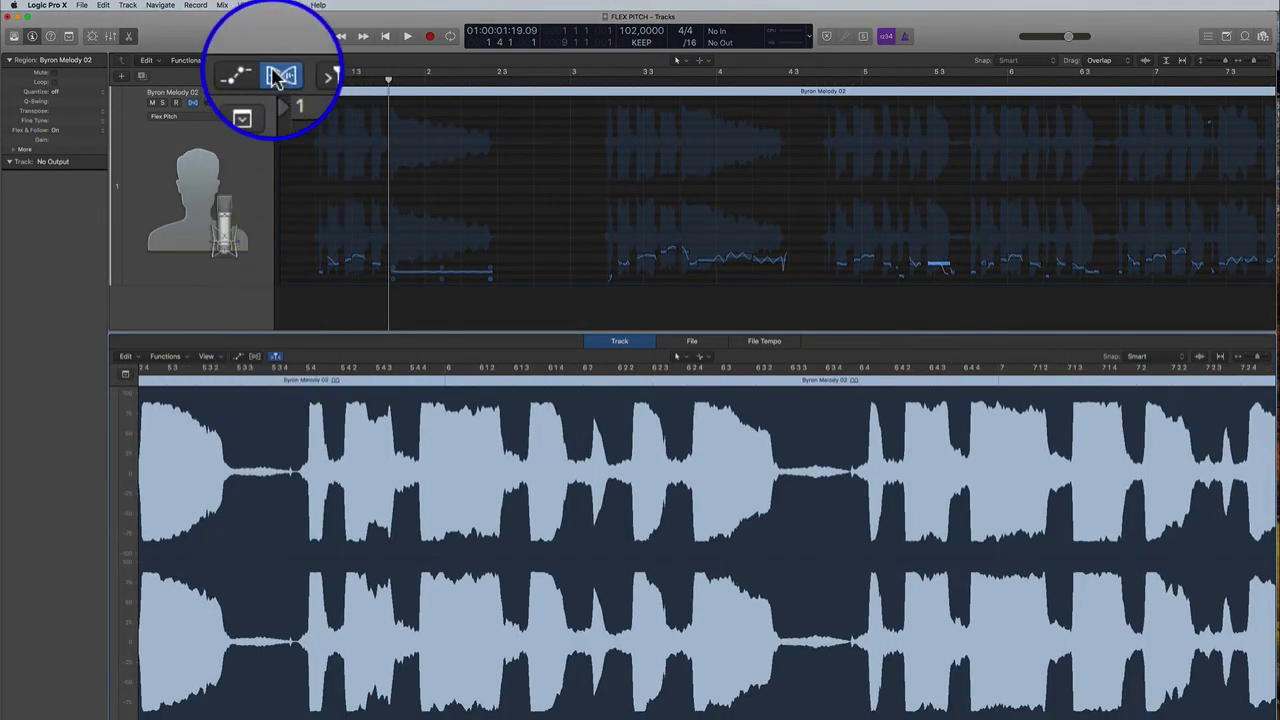
pyautogui.click(275, 61)
pyautogui.click(275, 61)
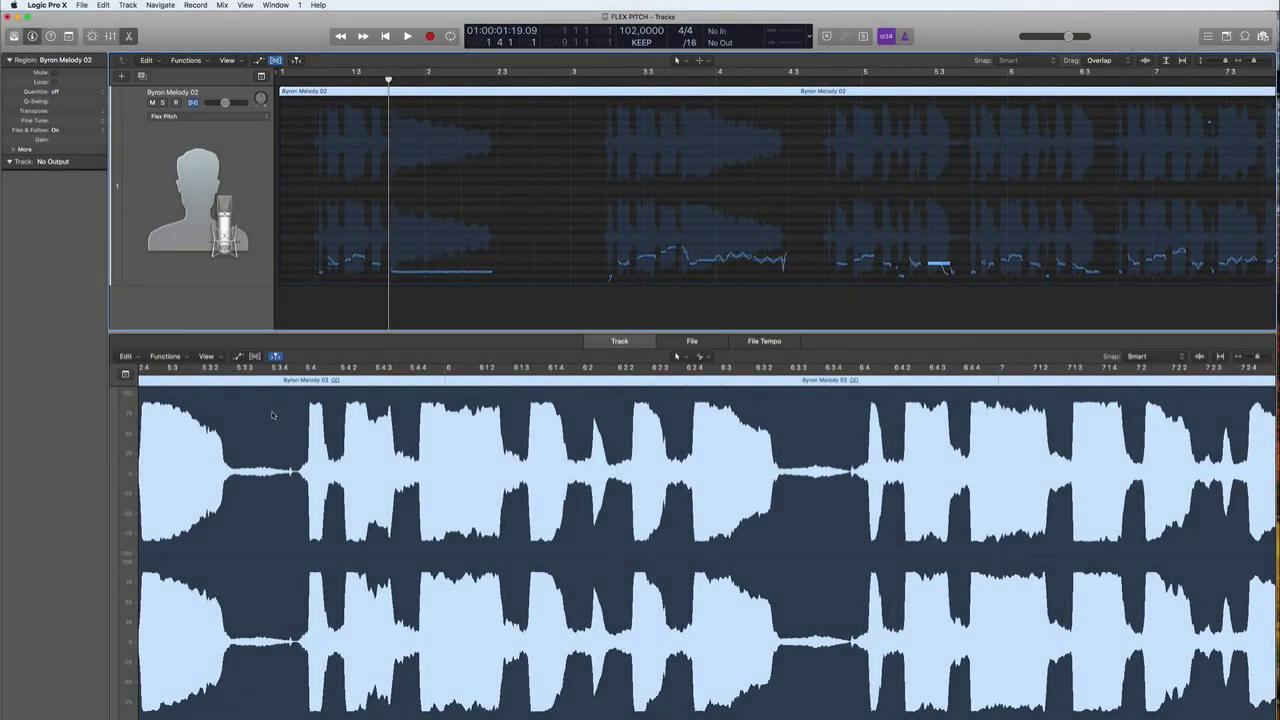
# Show the melody's Flex Pitch notes in the track editor, hide the flex view in the tracks area, and deselect the region.
pyautogui.click(255, 357)
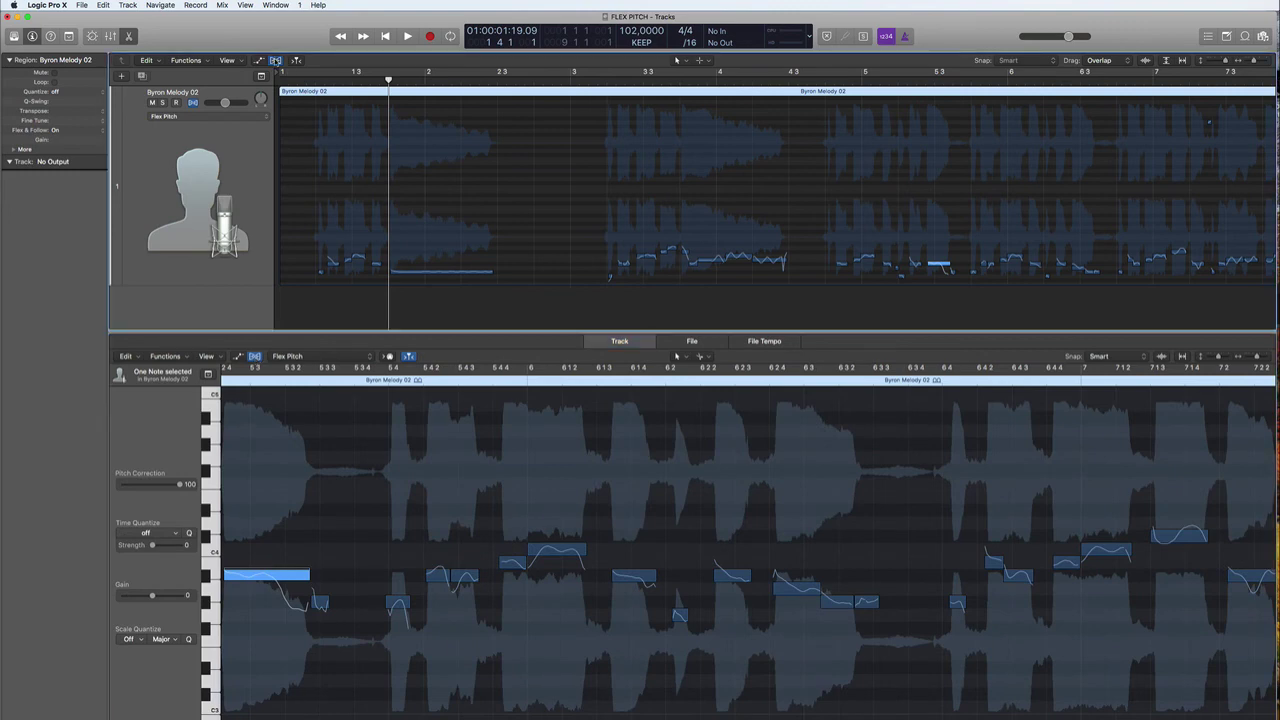
pyautogui.click(276, 61)
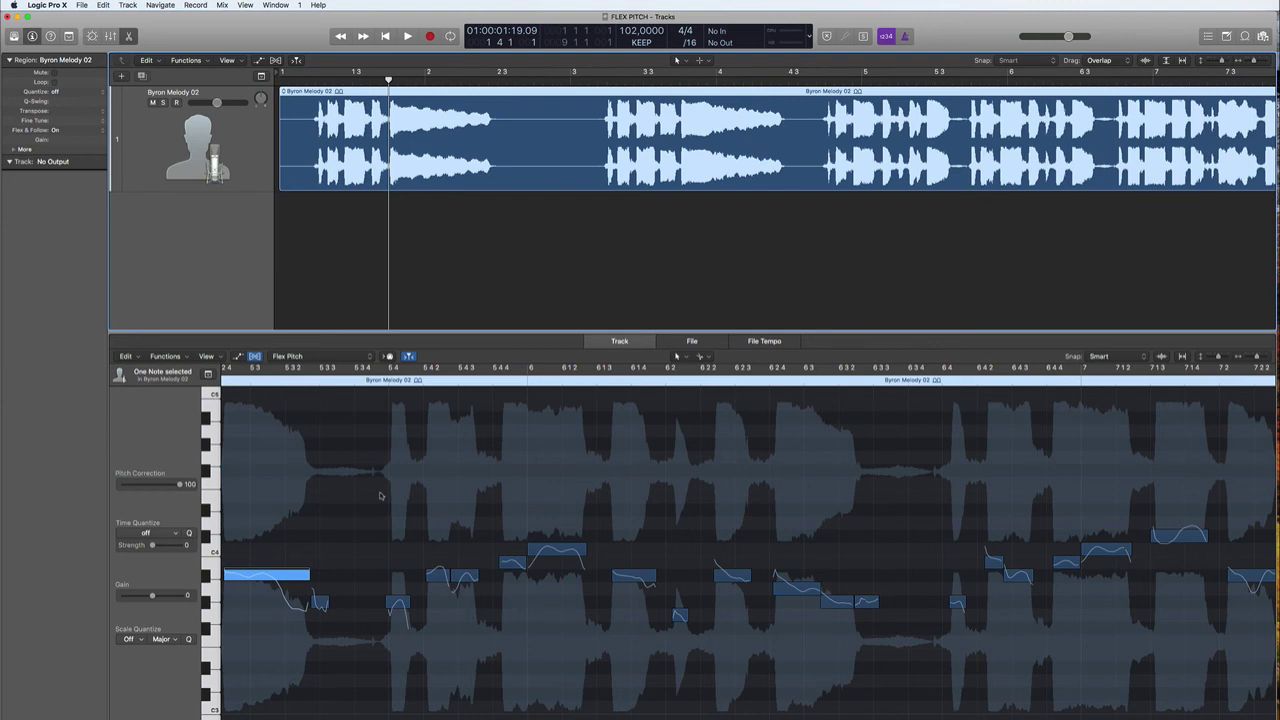
pyautogui.click(422, 253)
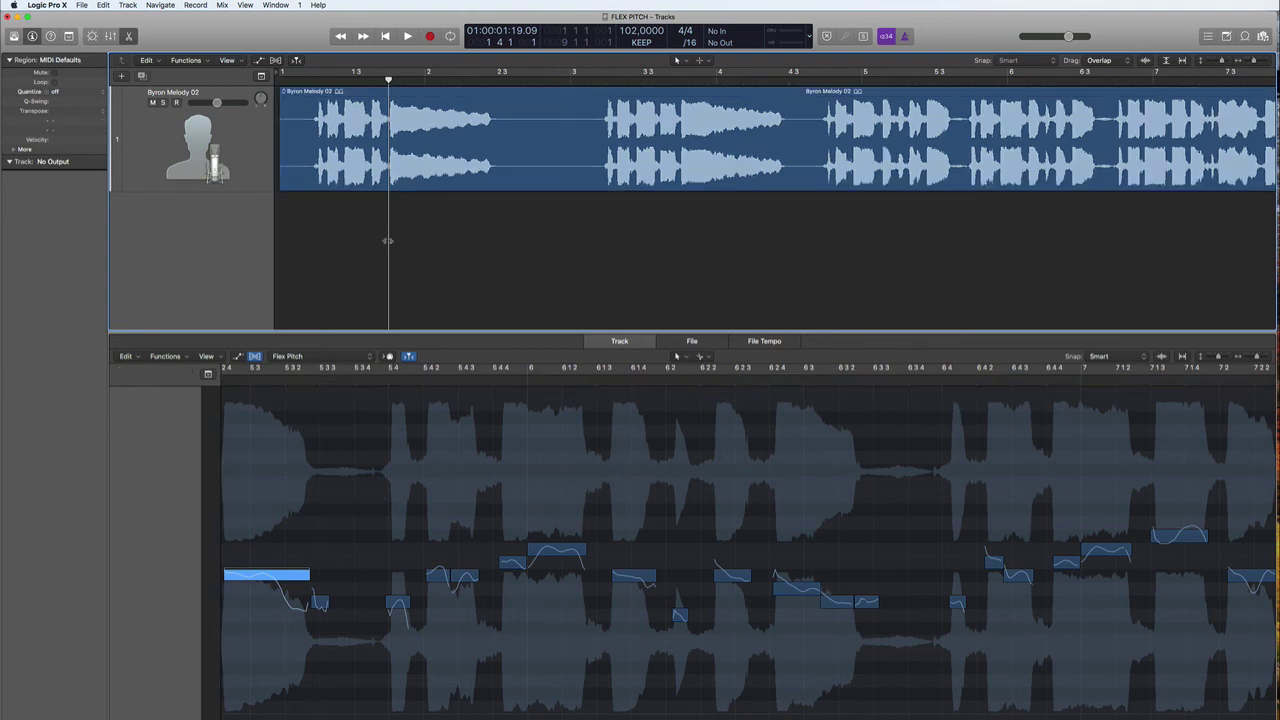